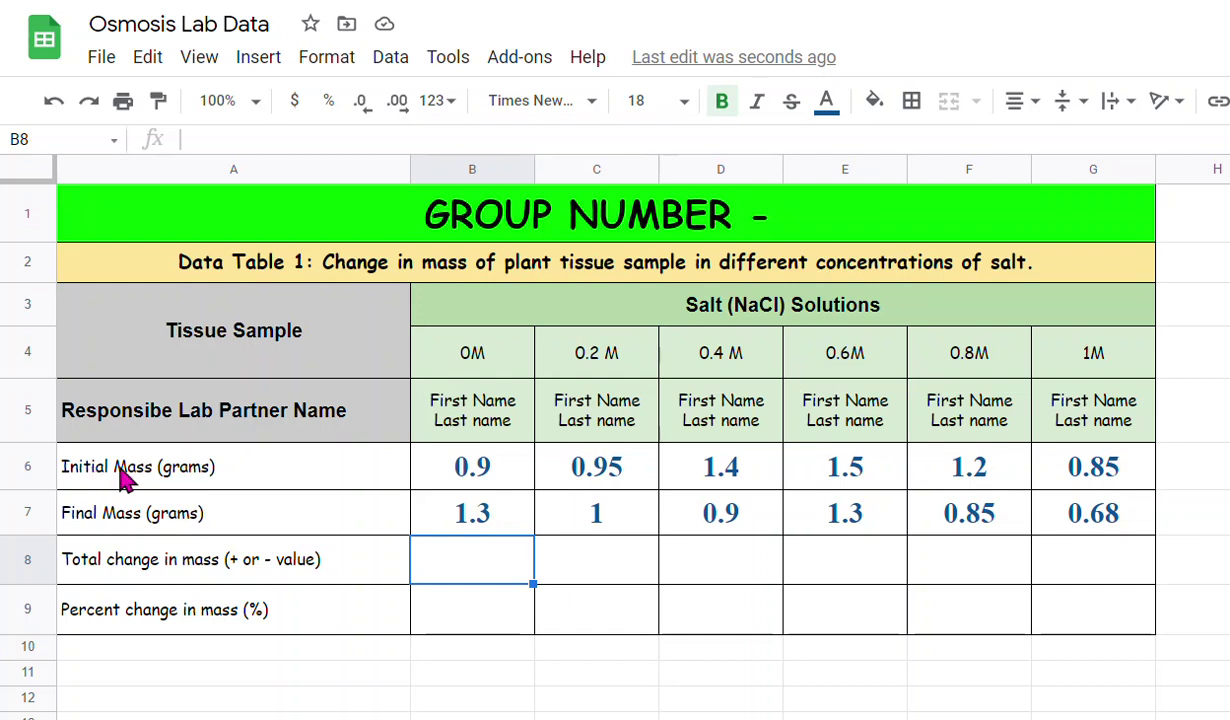
Highlight the Initial Mass, Final Mass and Total change in mass rows of the table
{"action": "left_click_drag", "start_coordinate": [124, 473], "coordinate": [1093, 478]}
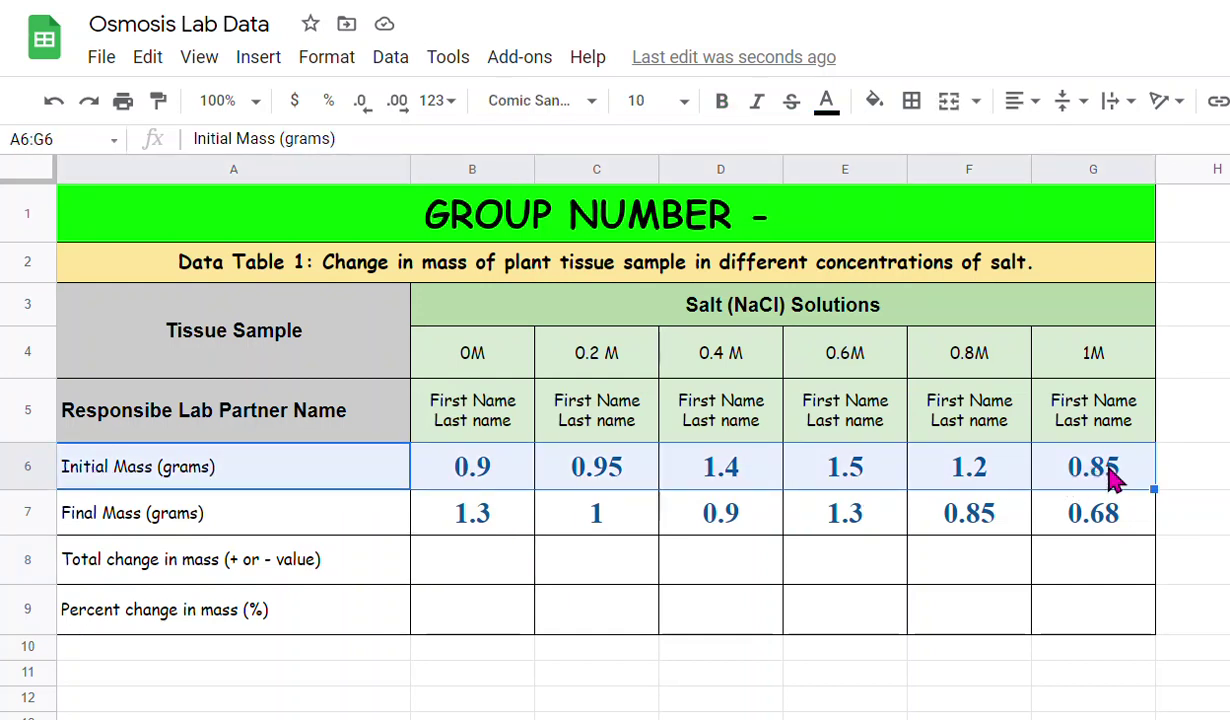
{"action": "left_click", "coordinate": [1188, 477]}
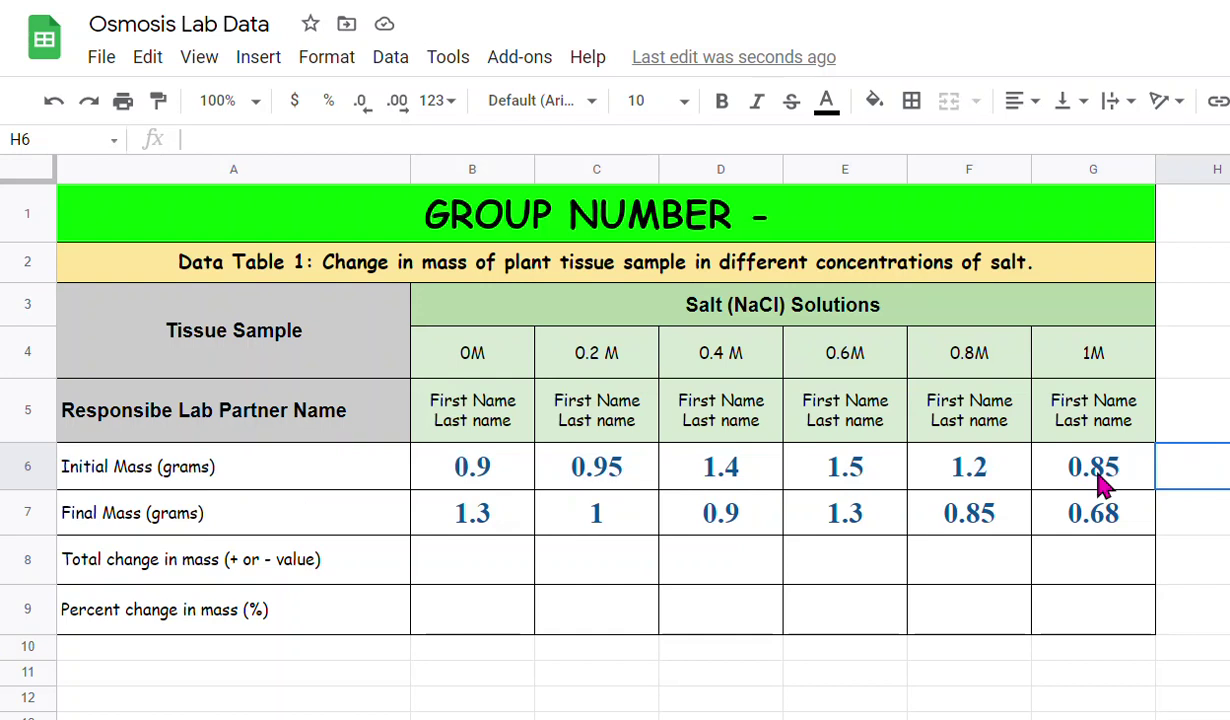
{"action": "left_click_drag", "start_coordinate": [100, 510], "coordinate": [1110, 532]}
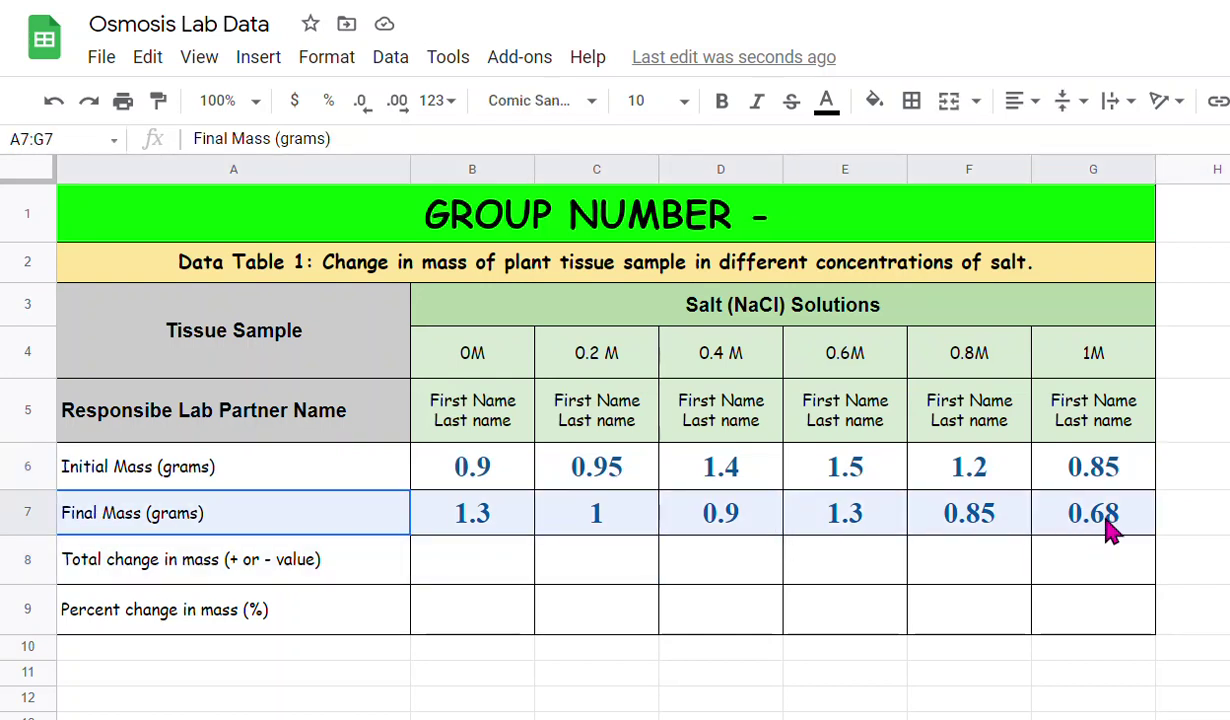
{"action": "left_click_drag", "start_coordinate": [1108, 528], "coordinate": [1100, 525]}
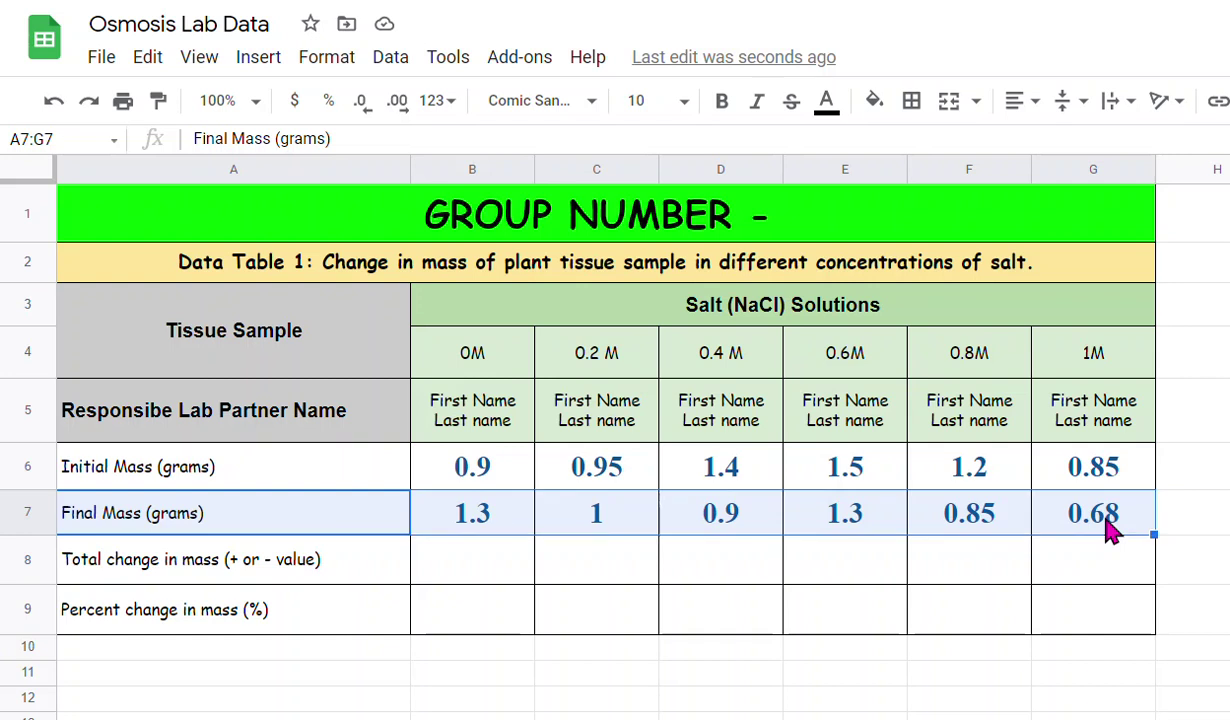
{"action": "left_click", "coordinate": [474, 575]}
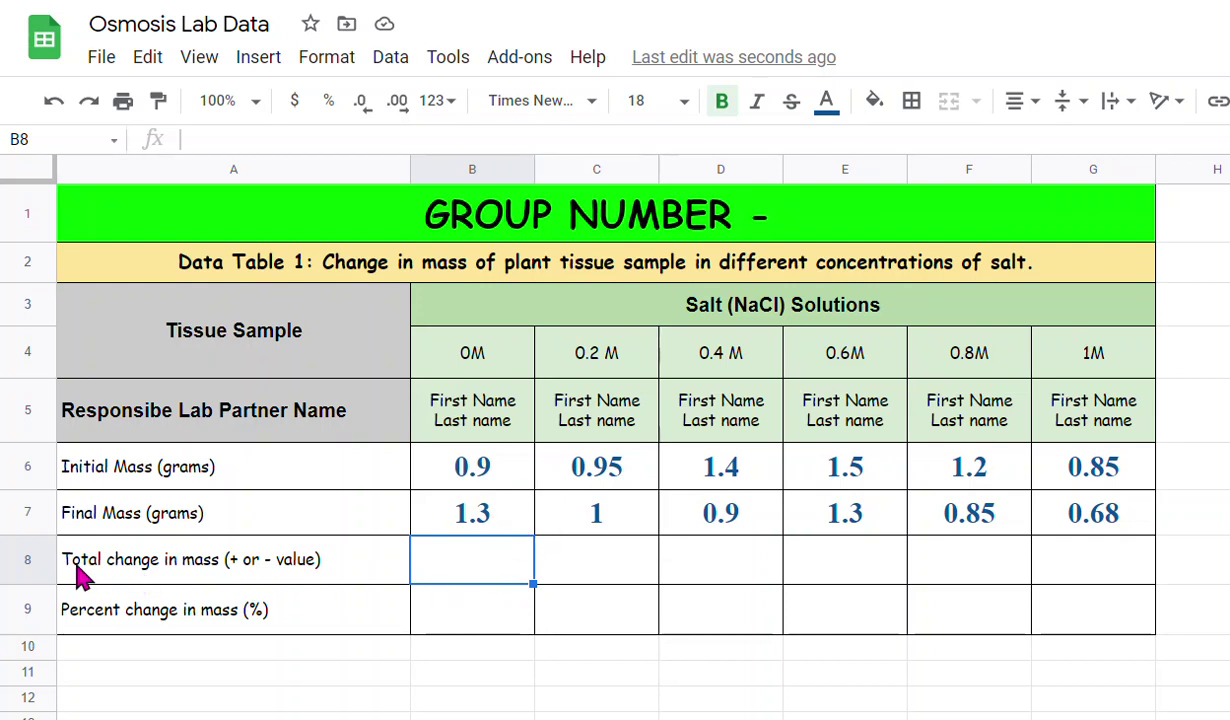
{"action": "left_click_drag", "start_coordinate": [95, 568], "coordinate": [1145, 573]}
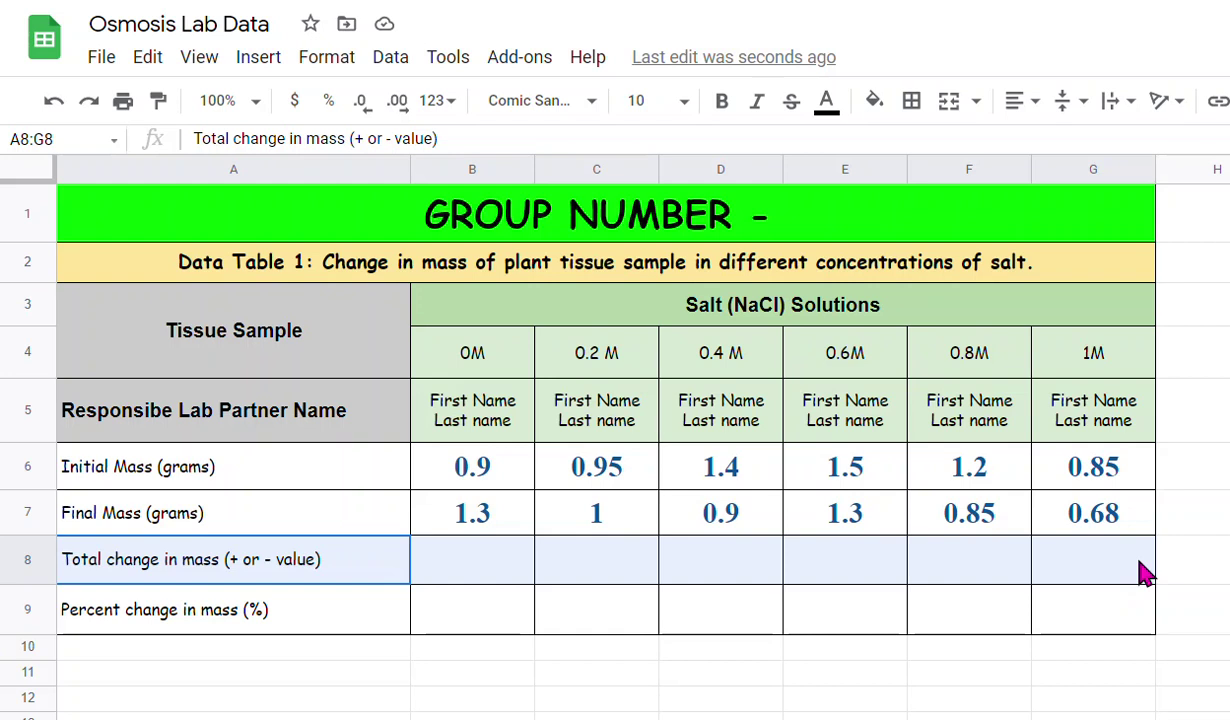
{"action": "left_click_drag", "start_coordinate": [1145, 573], "coordinate": [1145, 573]}
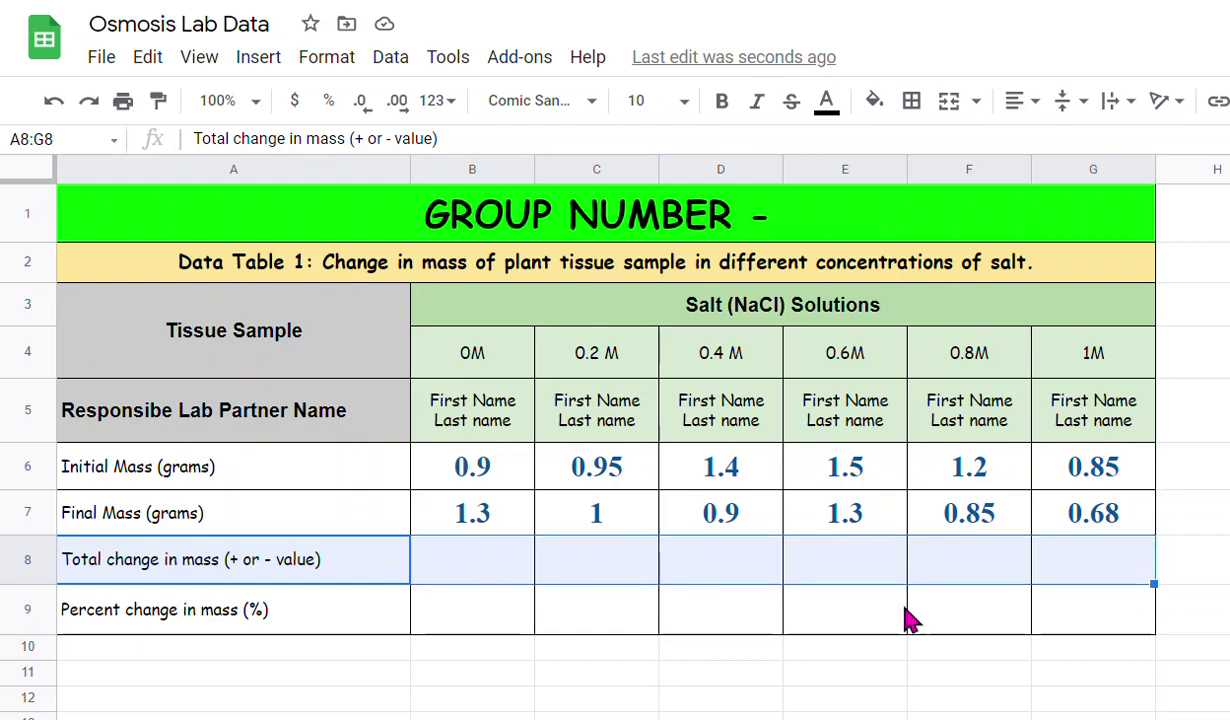
{"action": "left_click", "coordinate": [470, 577]}
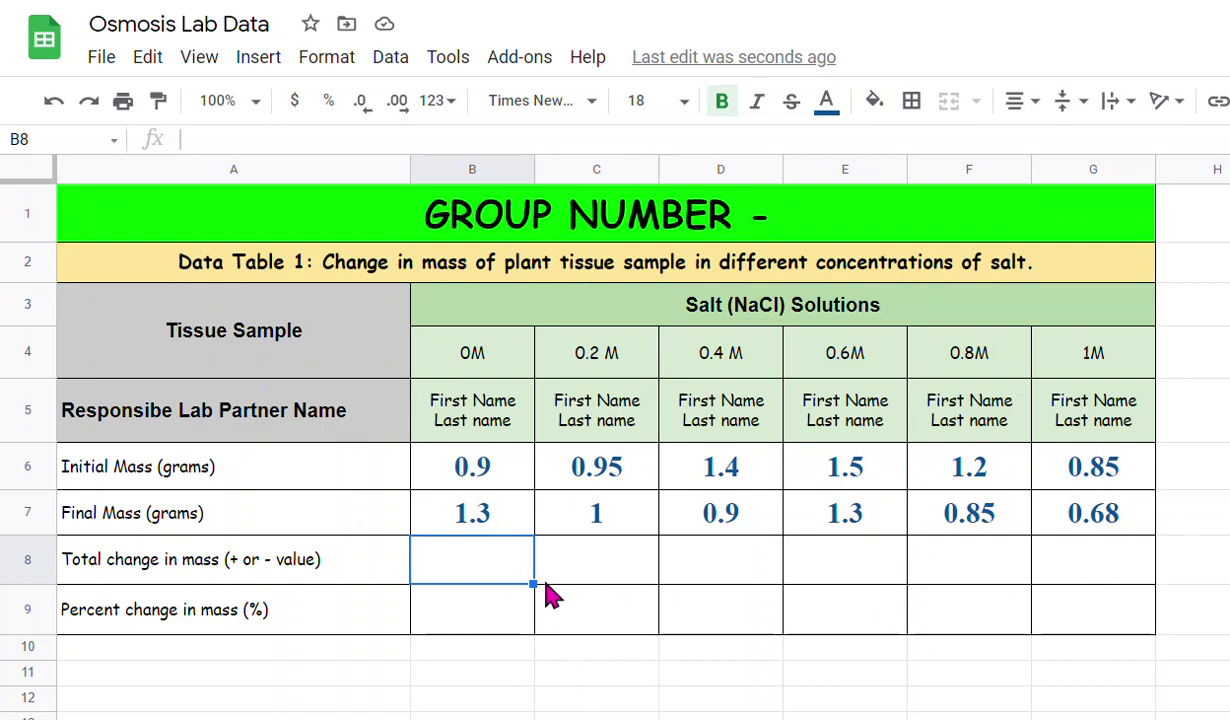
Highlight the 0M column down to B8, then start an = formula in B8
{"action": "left_click", "coordinate": [470, 369]}
{"action": "left_click_drag", "start_coordinate": [470, 369], "coordinate": [478, 567]}
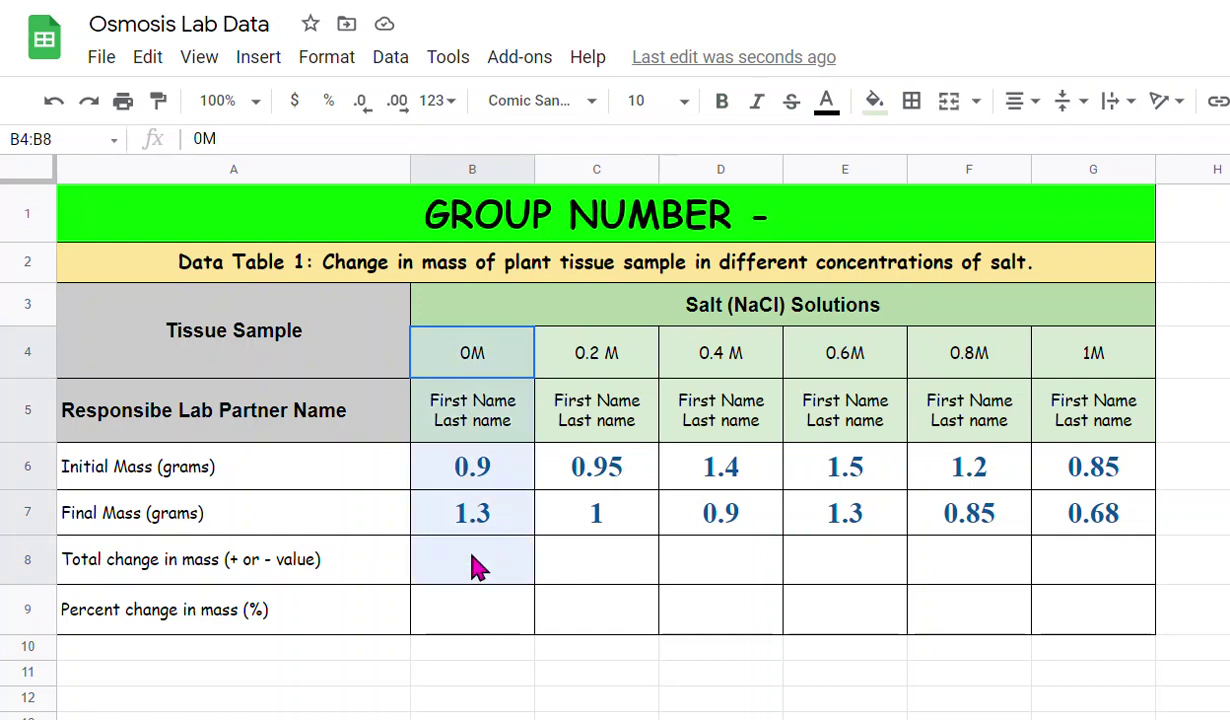
{"action": "left_click", "coordinate": [582, 598]}
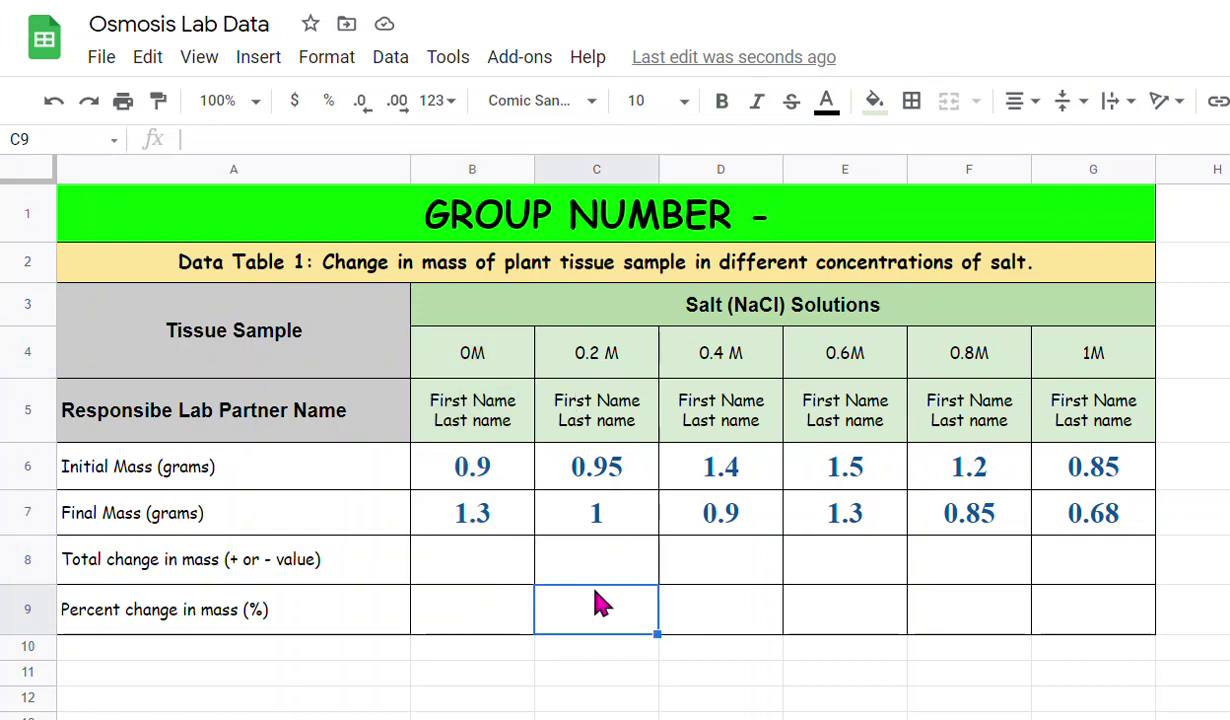
{"action": "left_click", "coordinate": [481, 571]}
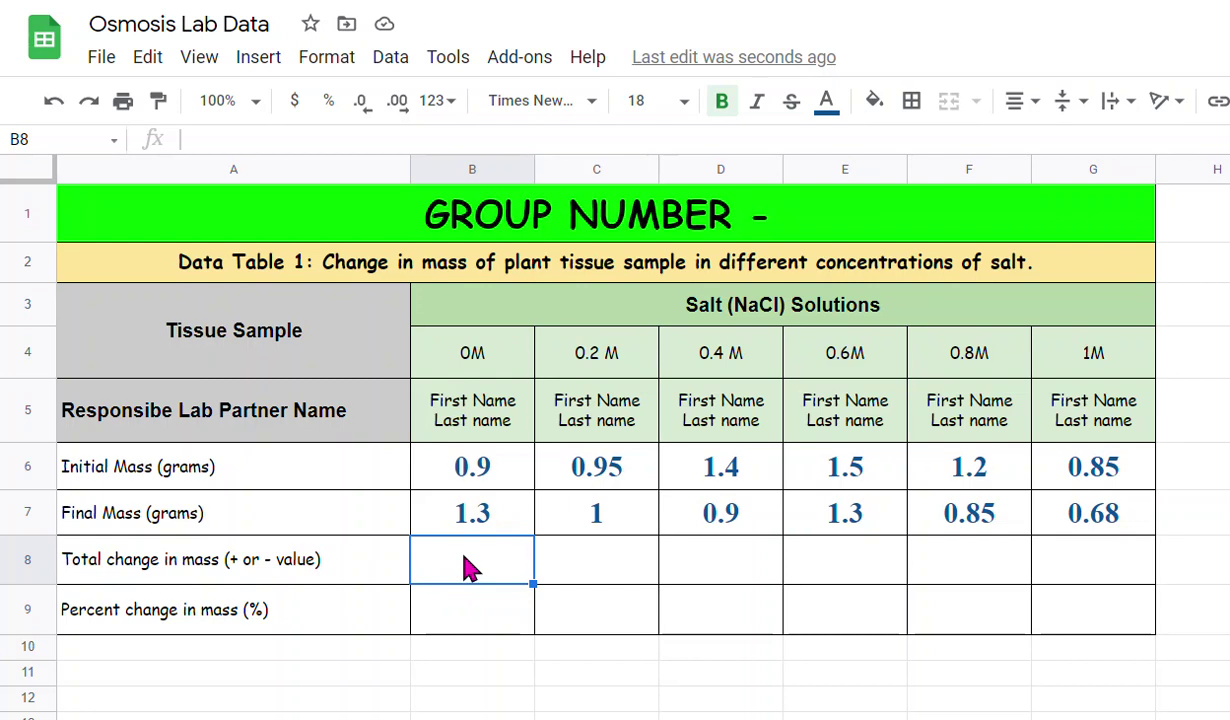
{"action": "type", "text": "="}
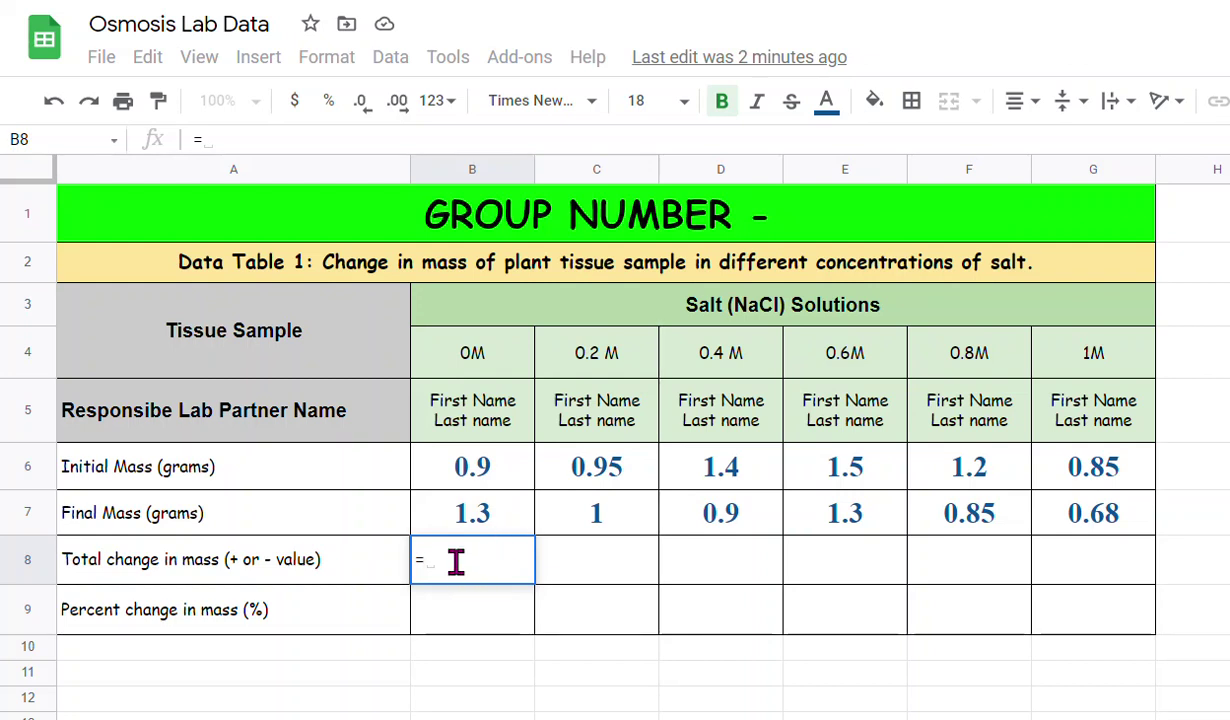
Enter =B7-B6 in B8 so the 0M change in mass shows 0.4
{"action": "left_click", "coordinate": [492, 525]}
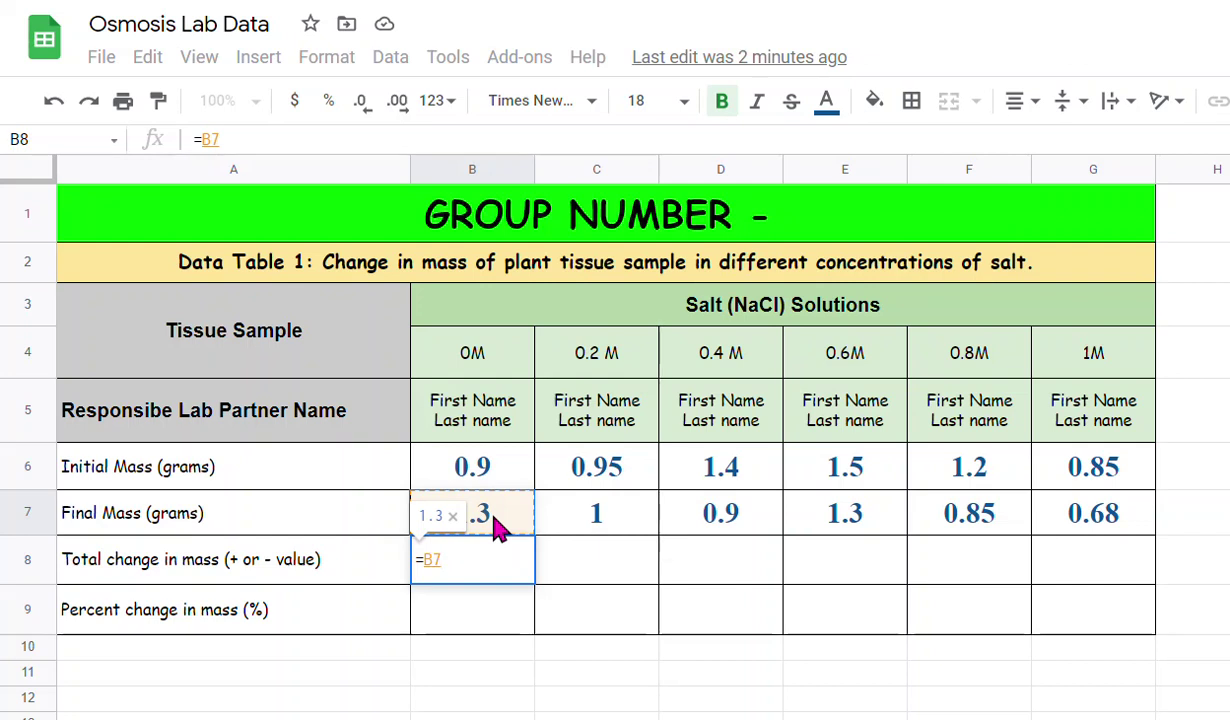
{"action": "type", "text": "-"}
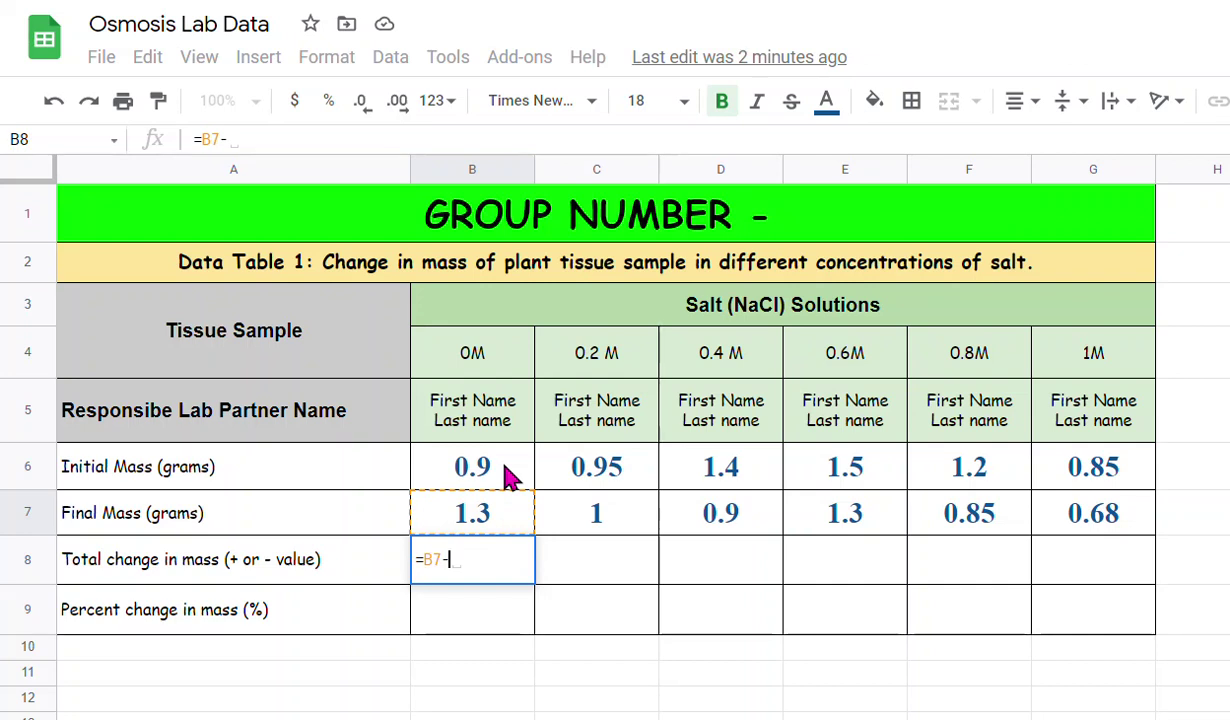
{"action": "left_click", "coordinate": [510, 478]}
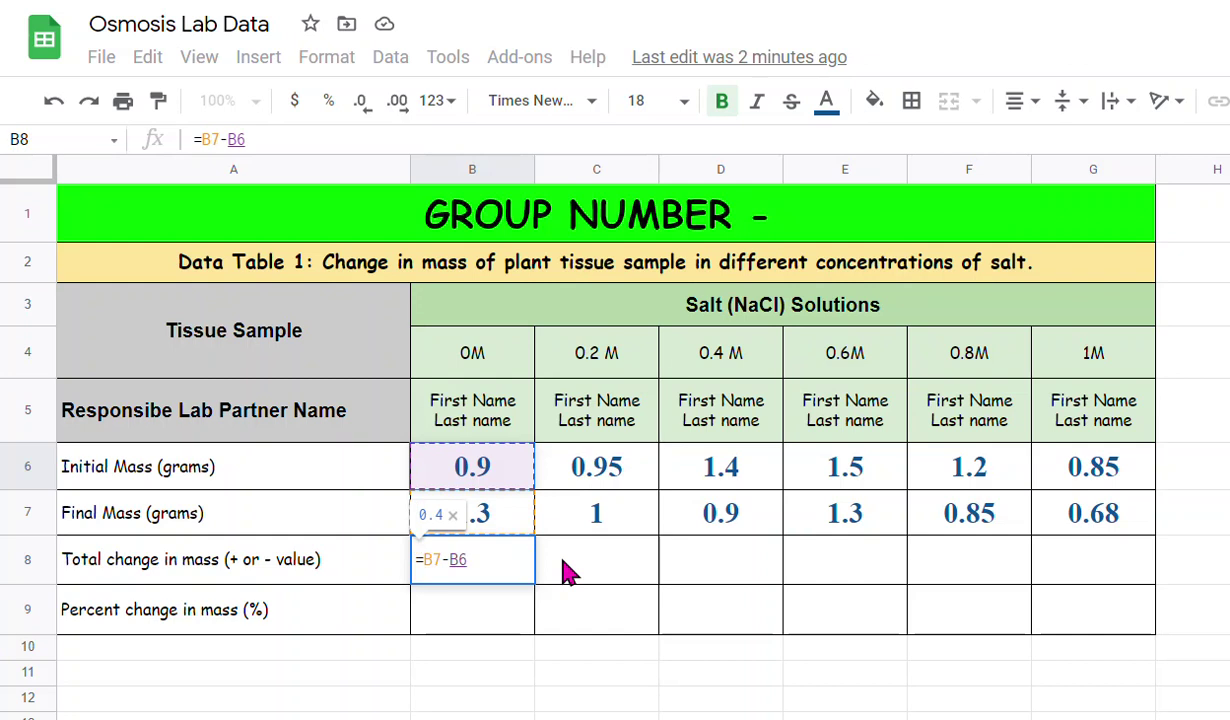
{"action": "key", "text": "Return"}
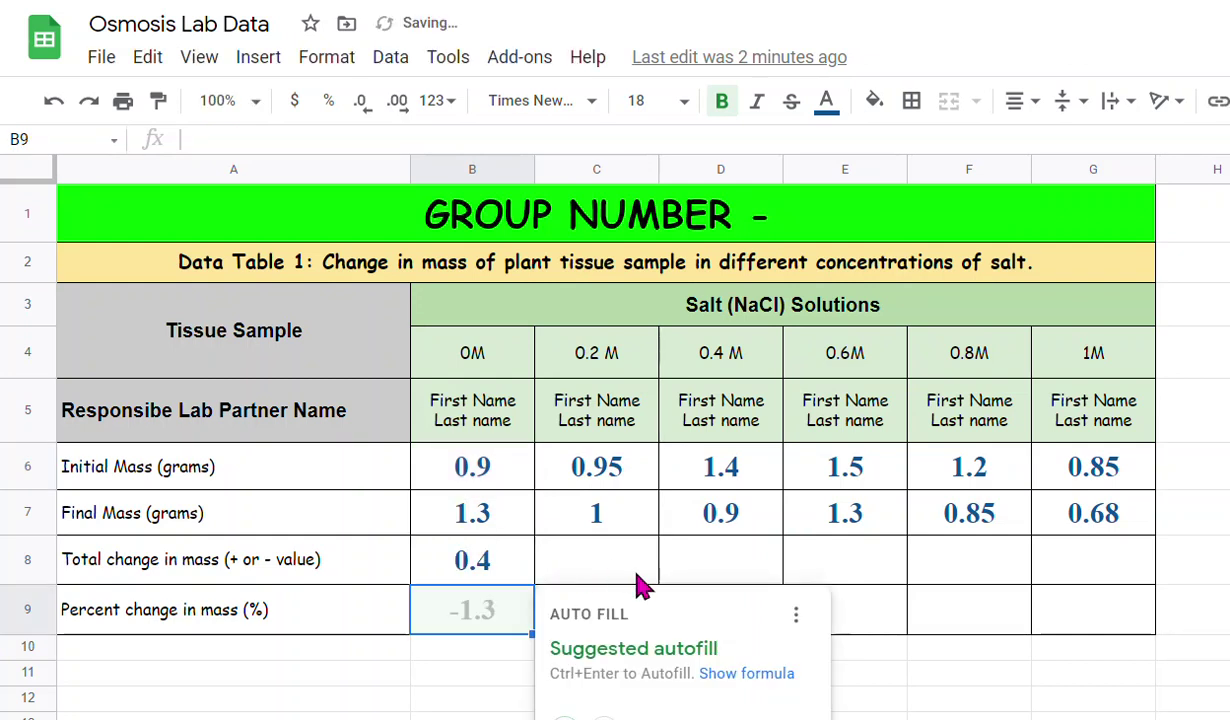
{"action": "left_click", "coordinate": [490, 565]}
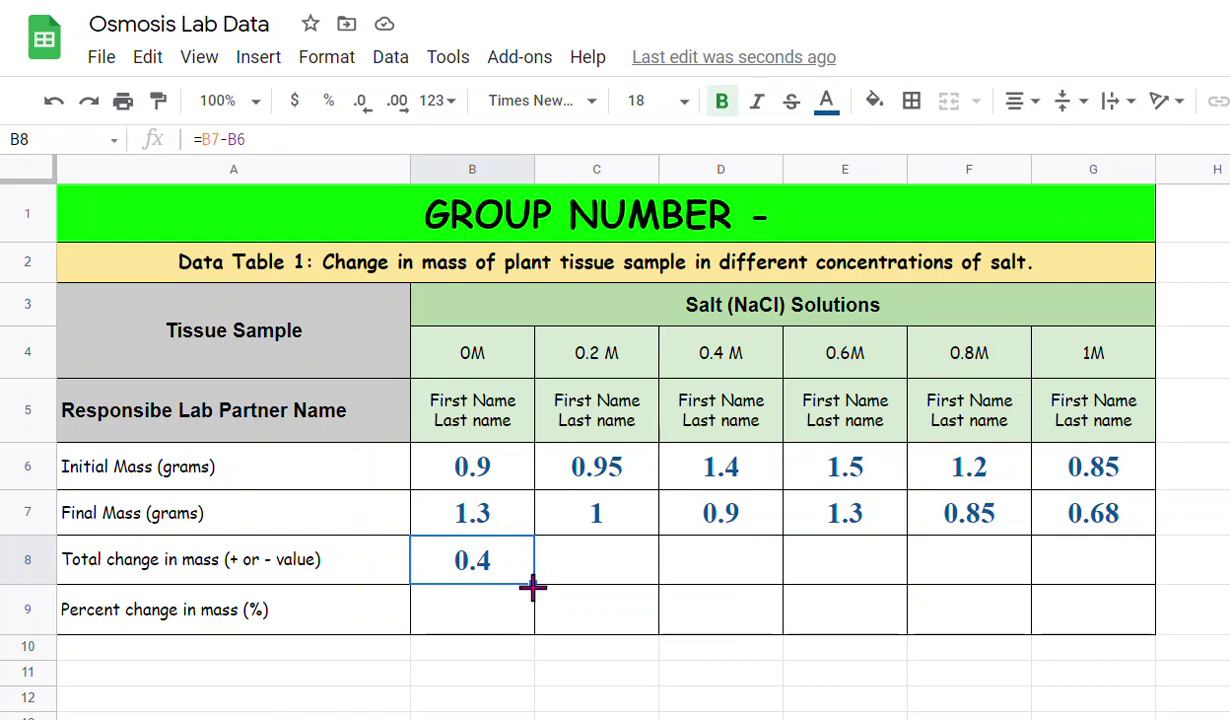
Fill the B8 formula across to G8, giving 0.05, -0.5, -0.2, -0.35 and -0.17
{"action": "left_click_drag", "start_coordinate": [533, 586], "coordinate": [1127, 570]}
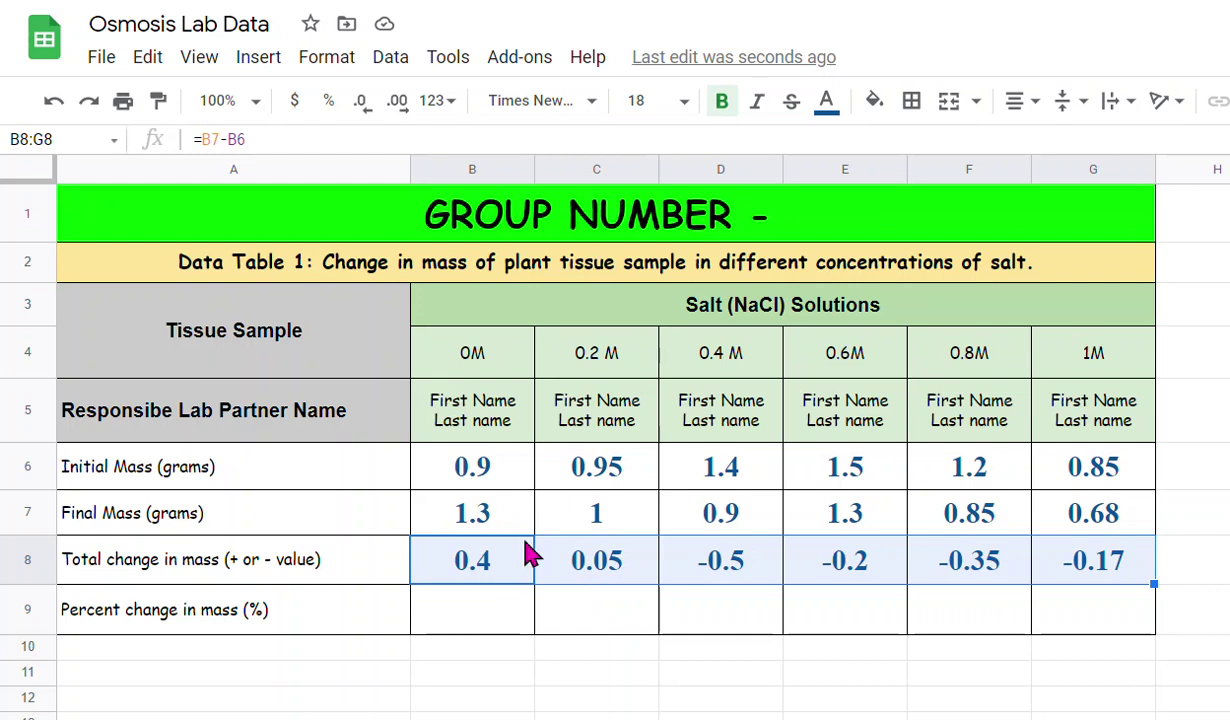
{"action": "left_click", "coordinate": [490, 568]}
{"action": "left_click", "coordinate": [577, 556]}
{"action": "left_click", "coordinate": [500, 568]}
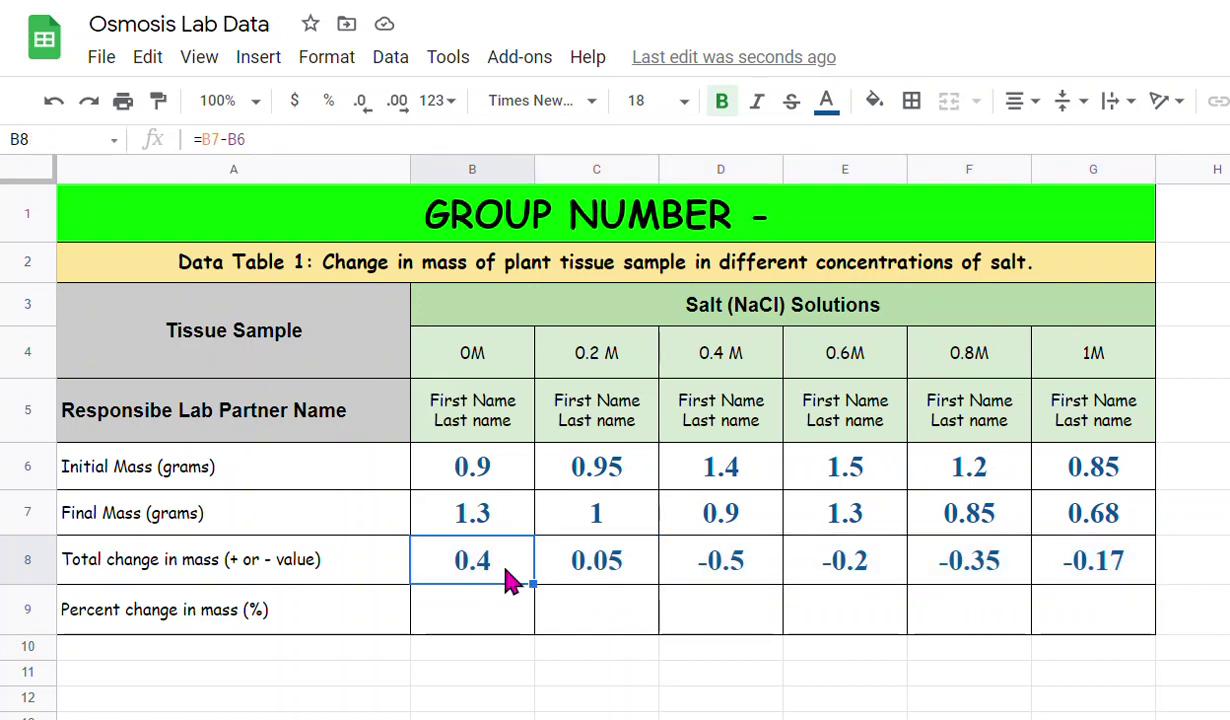
{"action": "left_click", "coordinate": [575, 580]}
{"action": "left_click", "coordinate": [735, 562]}
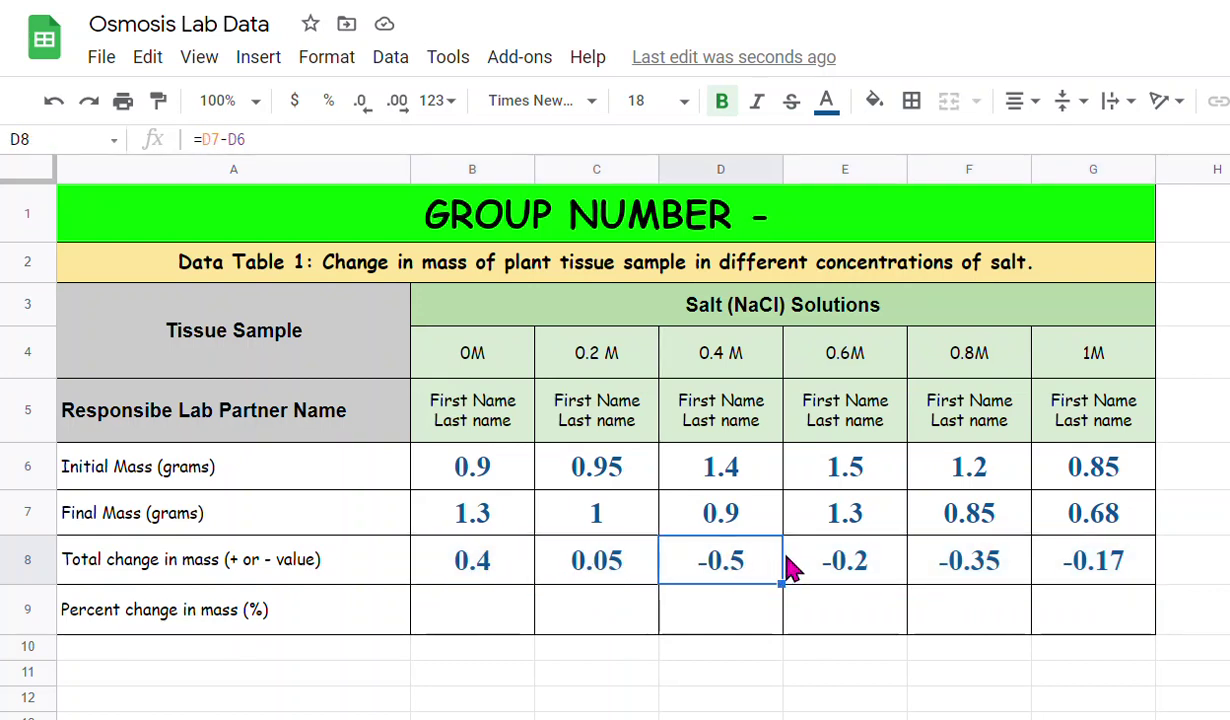
{"action": "left_click", "coordinate": [805, 567]}
{"action": "left_click", "coordinate": [955, 564]}
{"action": "left_click", "coordinate": [1040, 558]}
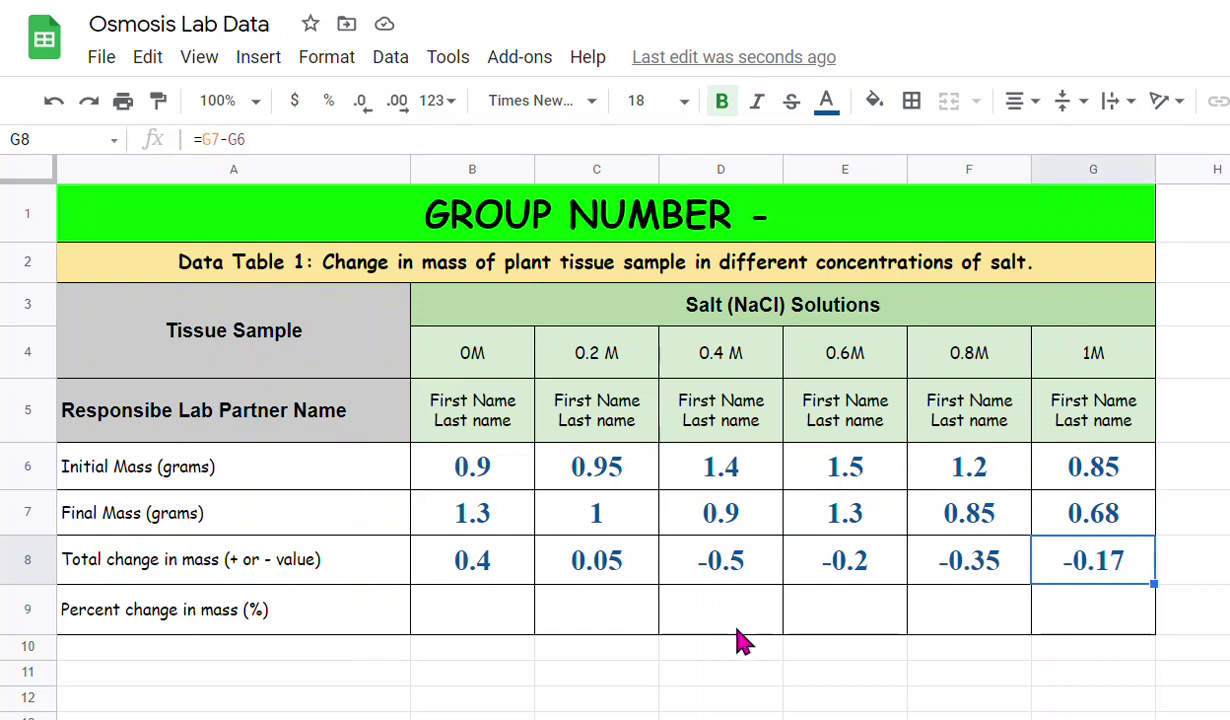
{"action": "left_click", "coordinate": [478, 560]}
{"action": "left_click", "coordinate": [568, 571]}
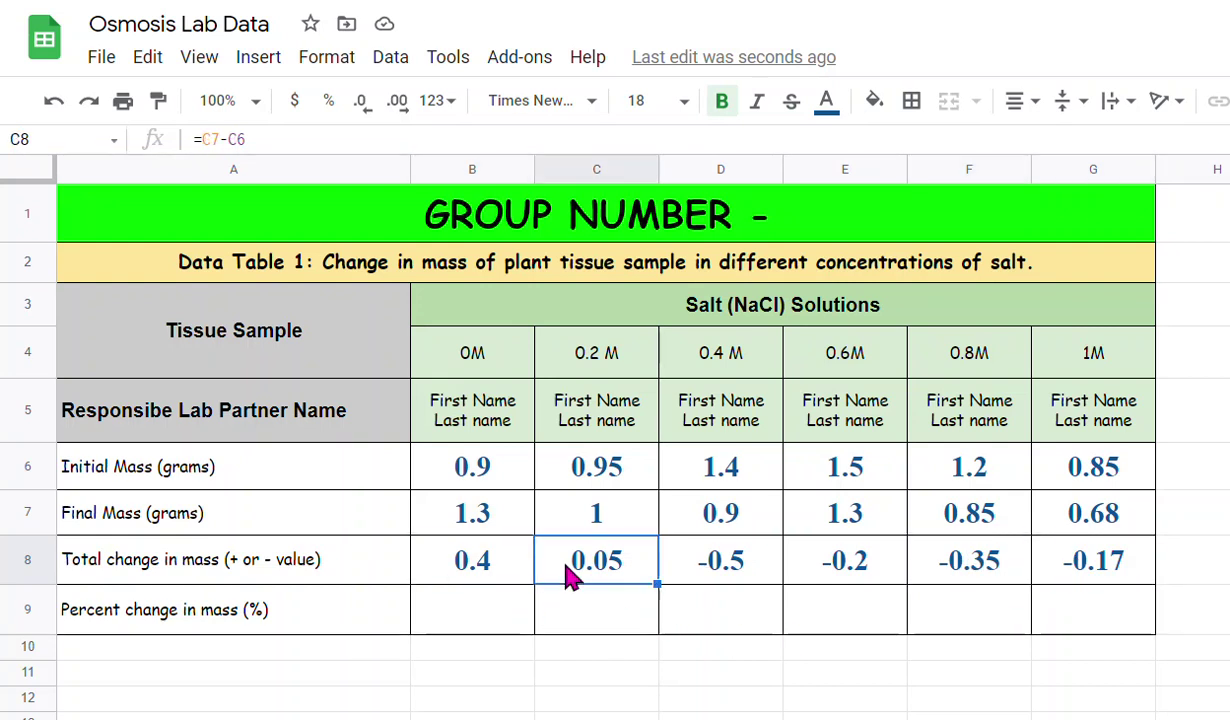
{"action": "left_click", "coordinate": [472, 560]}
{"action": "left_click", "coordinate": [565, 564]}
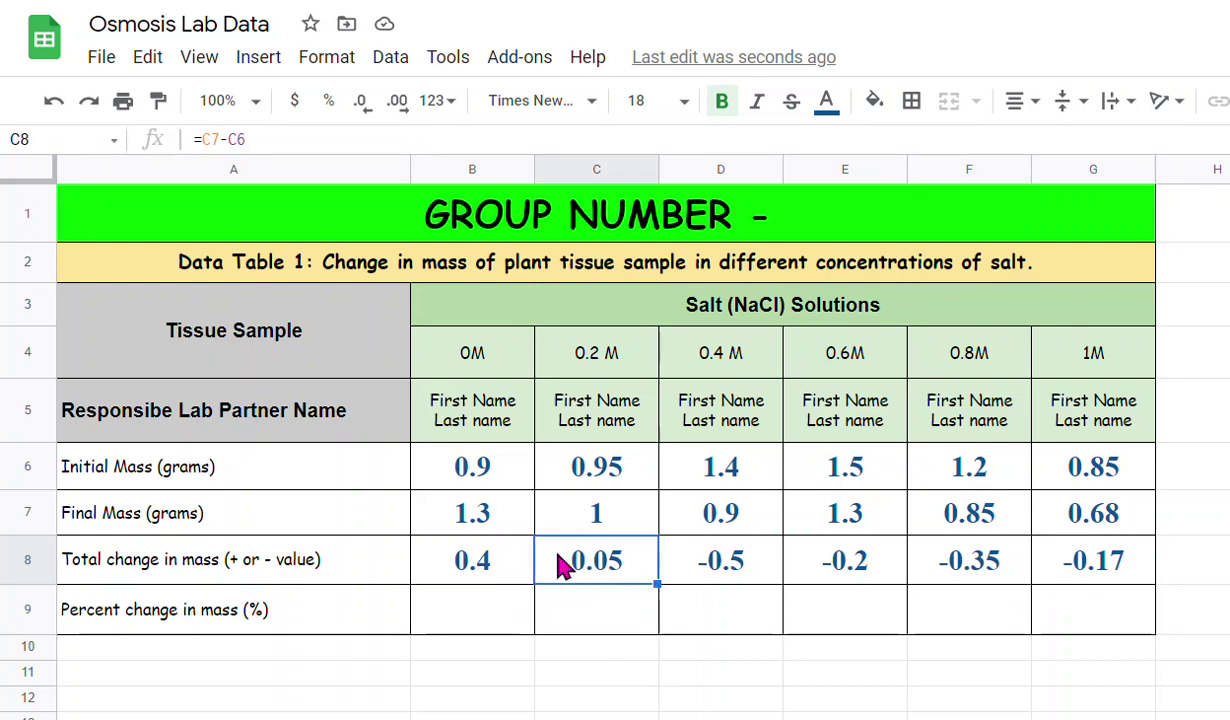
{"action": "left_click", "coordinate": [736, 572]}
{"action": "left_click", "coordinate": [829, 577]}
{"action": "left_click", "coordinate": [935, 565]}
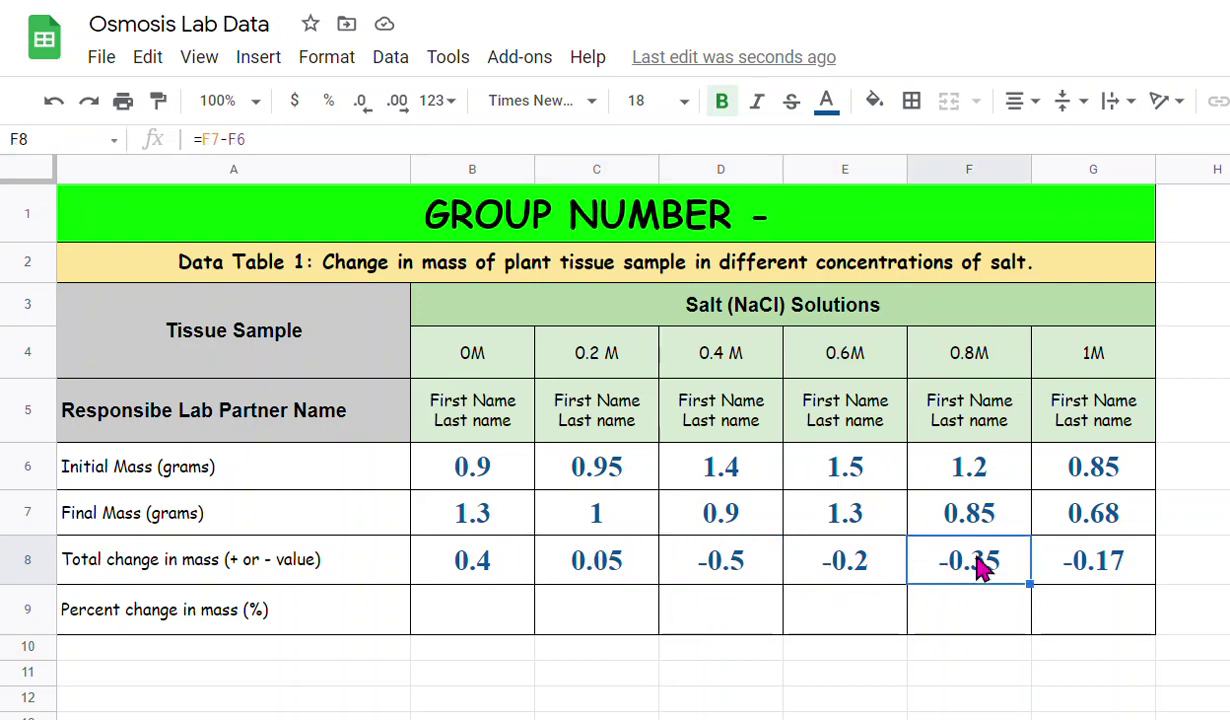
{"action": "left_click", "coordinate": [1035, 565]}
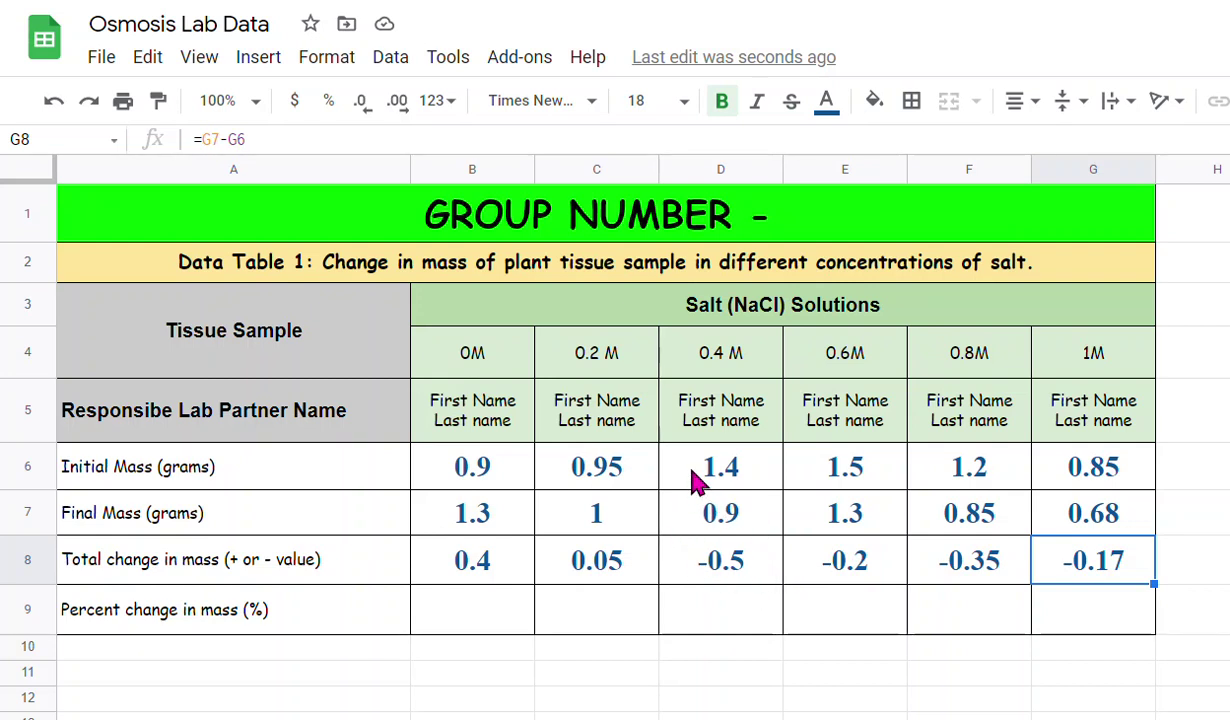
{"action": "left_click_drag", "start_coordinate": [695, 470], "coordinate": [1098, 585]}
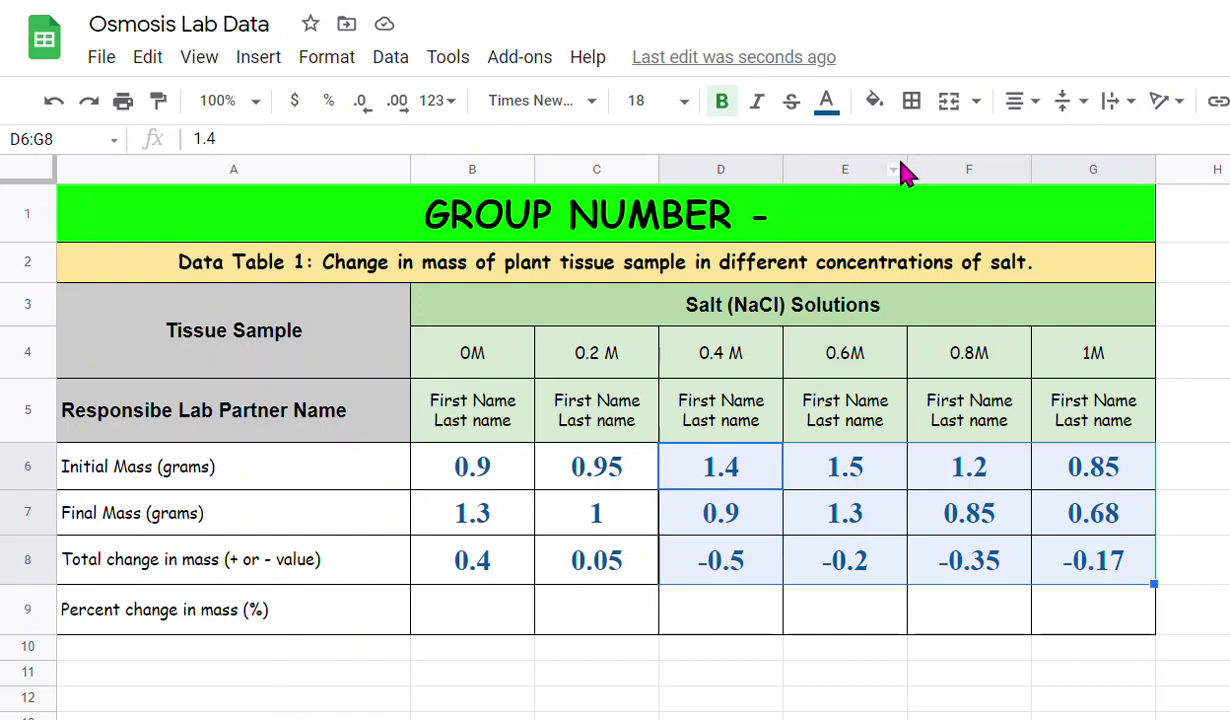
Shade the selected mass-loss cells light red
{"action": "left_click", "coordinate": [874, 103]}
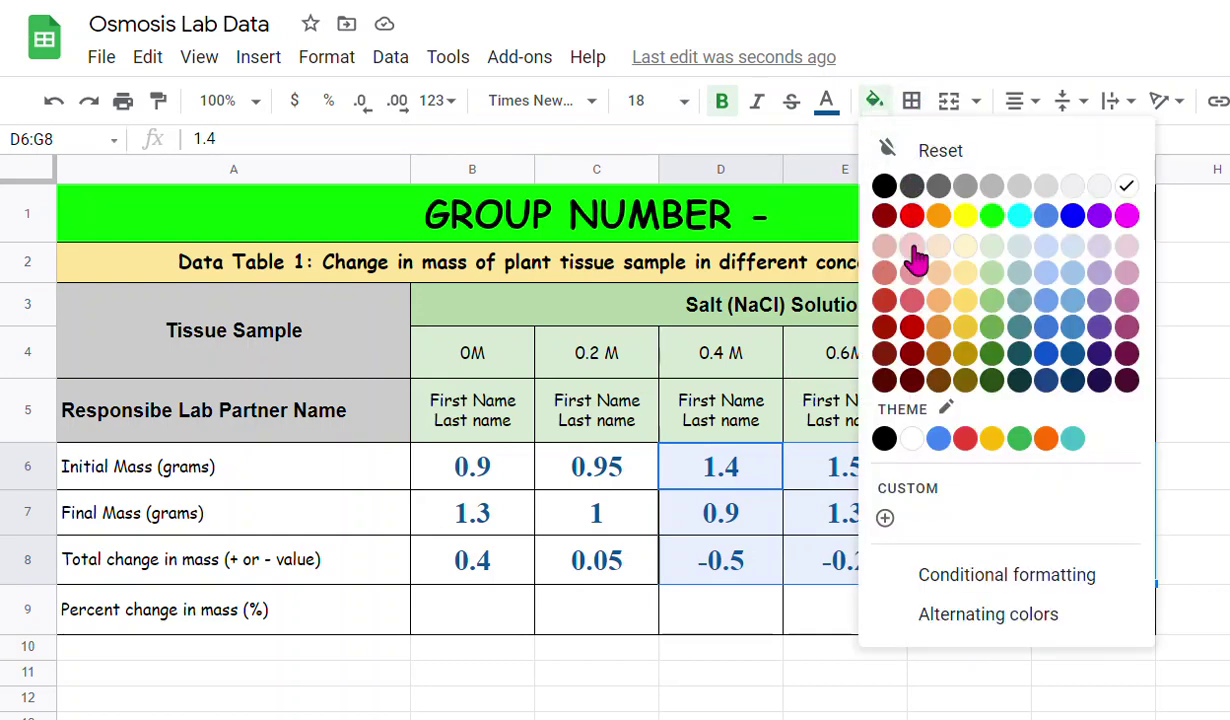
{"action": "left_click", "coordinate": [915, 248]}
{"action": "left_click", "coordinate": [745, 607]}
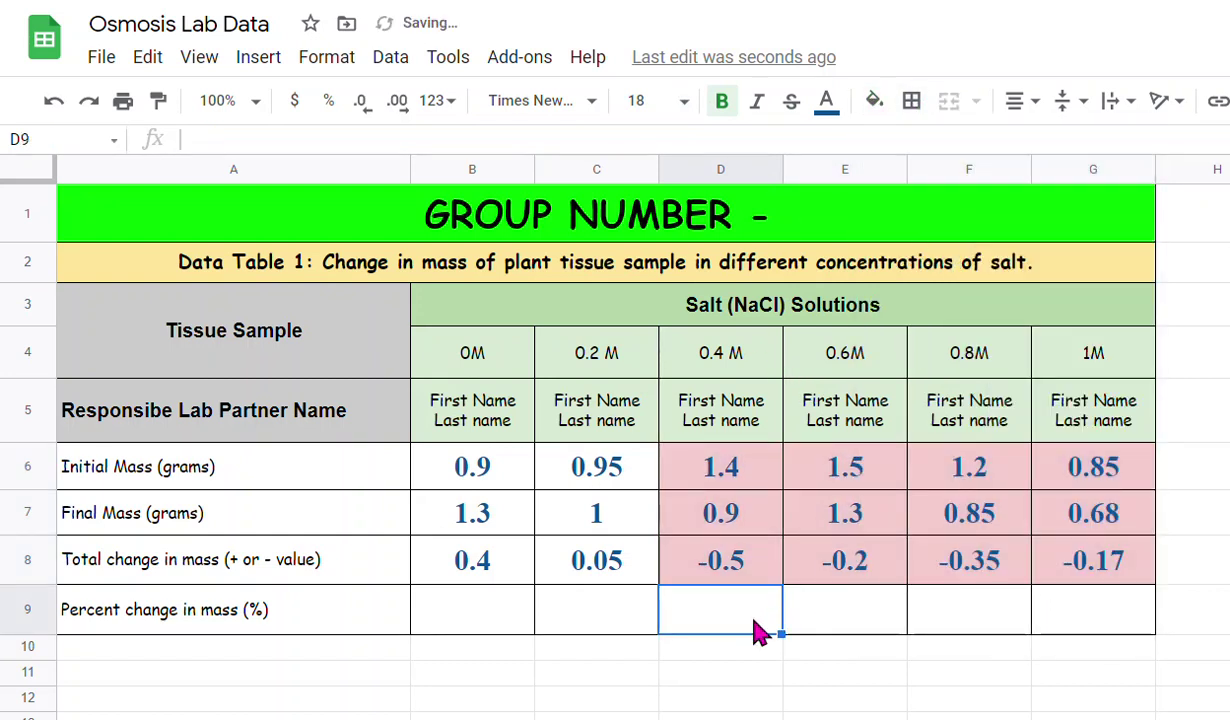
Fill the 0M and 0.2 M mass values in B6:C8 yellow
{"action": "left_click_drag", "start_coordinate": [465, 467], "coordinate": [615, 577]}
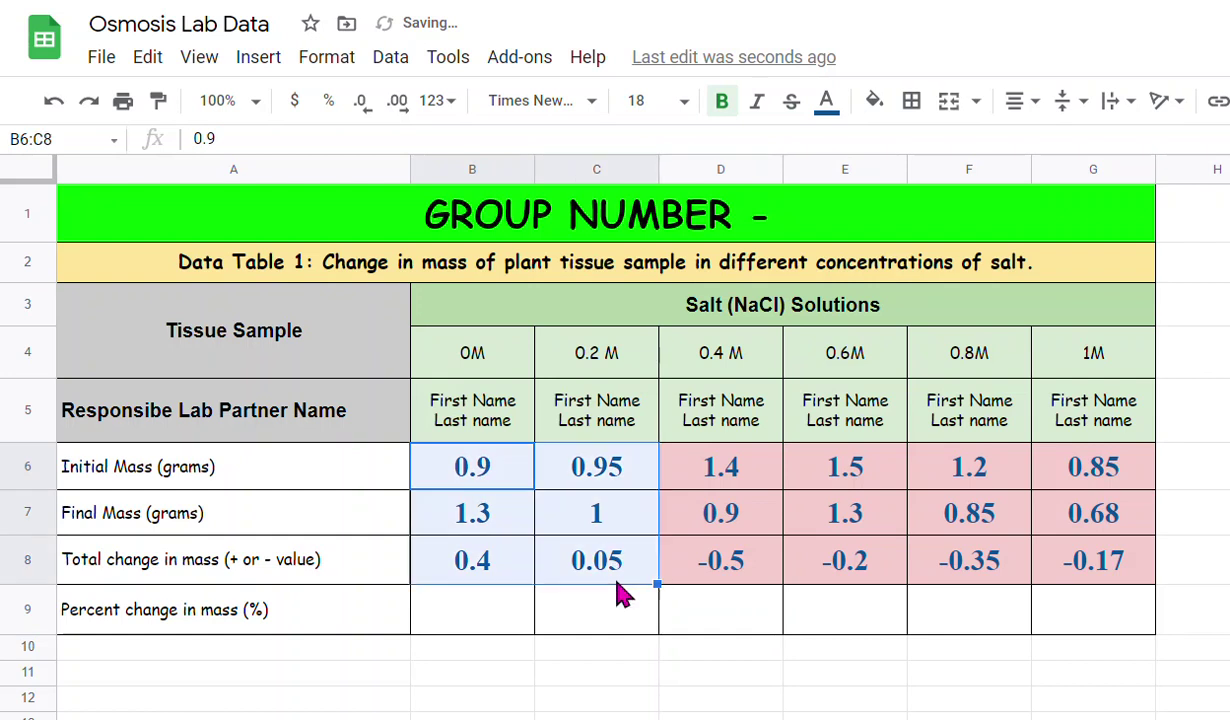
{"action": "left_click", "coordinate": [874, 101]}
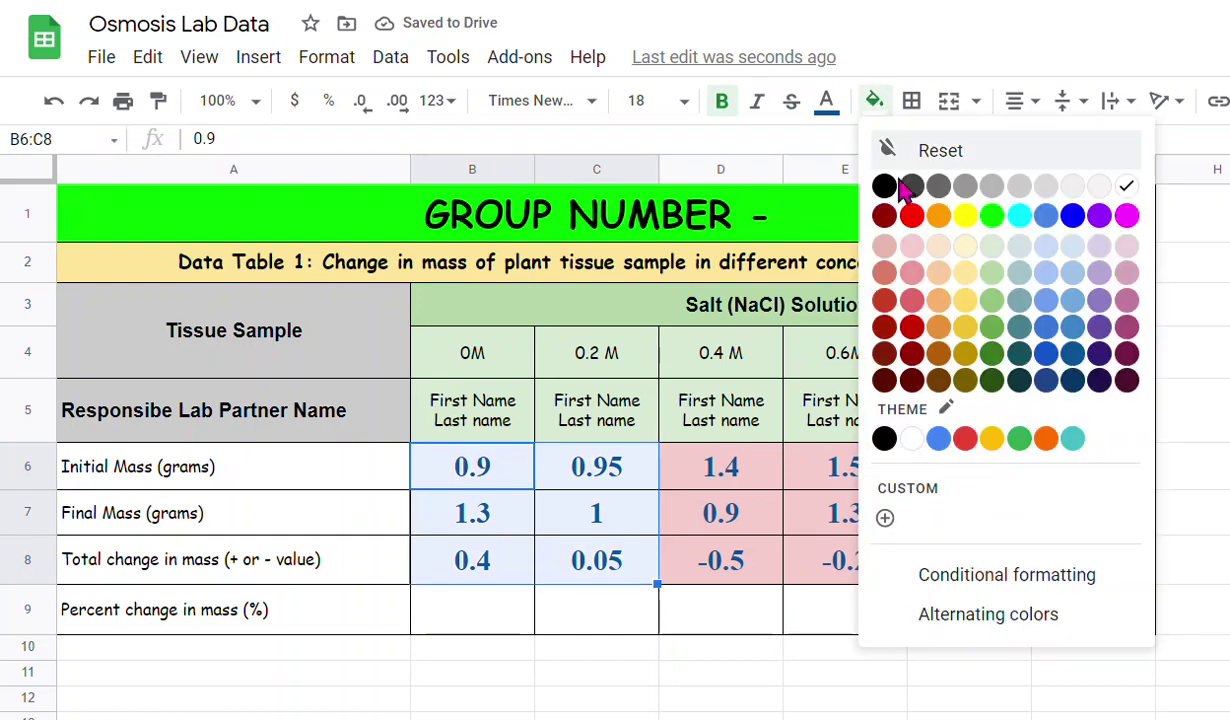
{"action": "left_click", "coordinate": [963, 211]}
{"action": "left_click", "coordinate": [694, 606]}
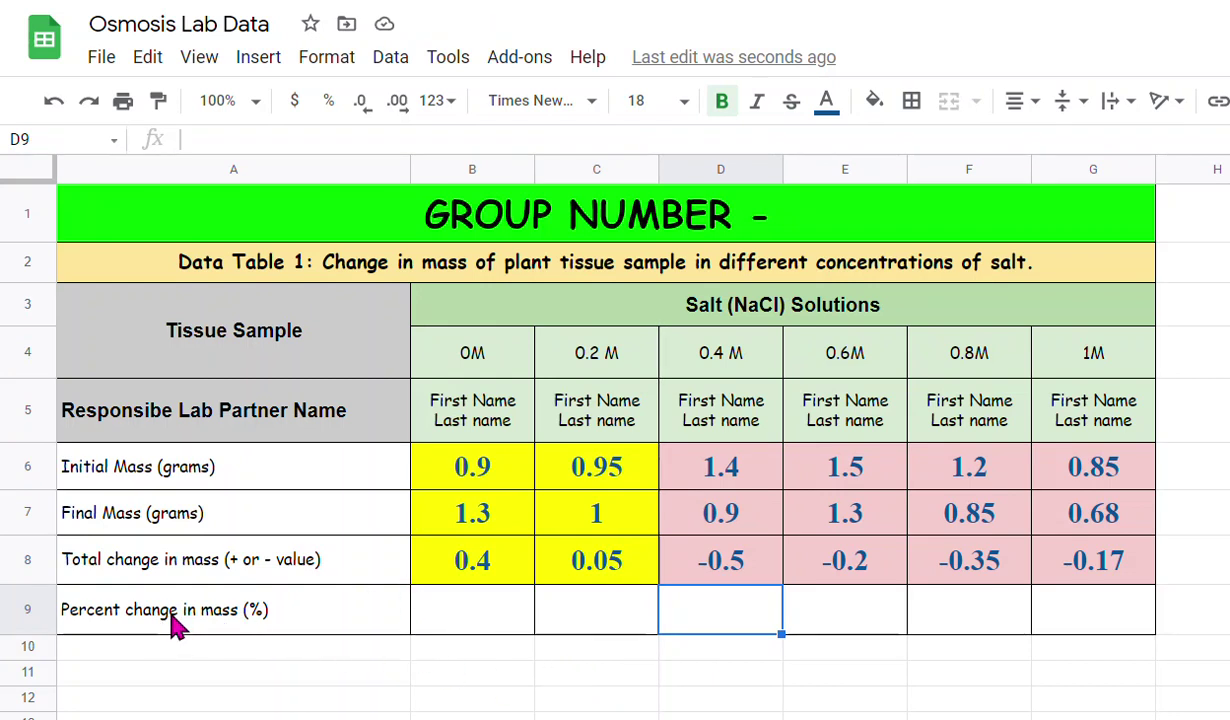
{"action": "left_click", "coordinate": [478, 618]}
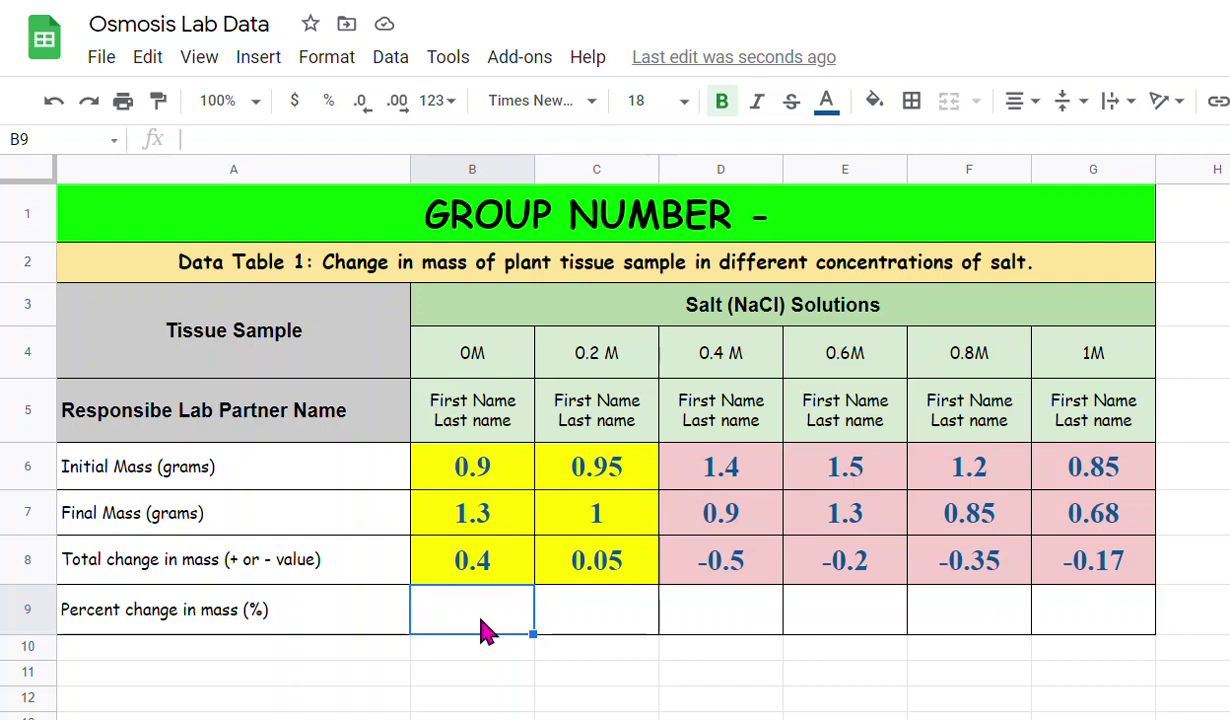
Build =B8/B6 in B9 for the 0M percent change, then start erasing it to redo
{"action": "type", "text": "="}
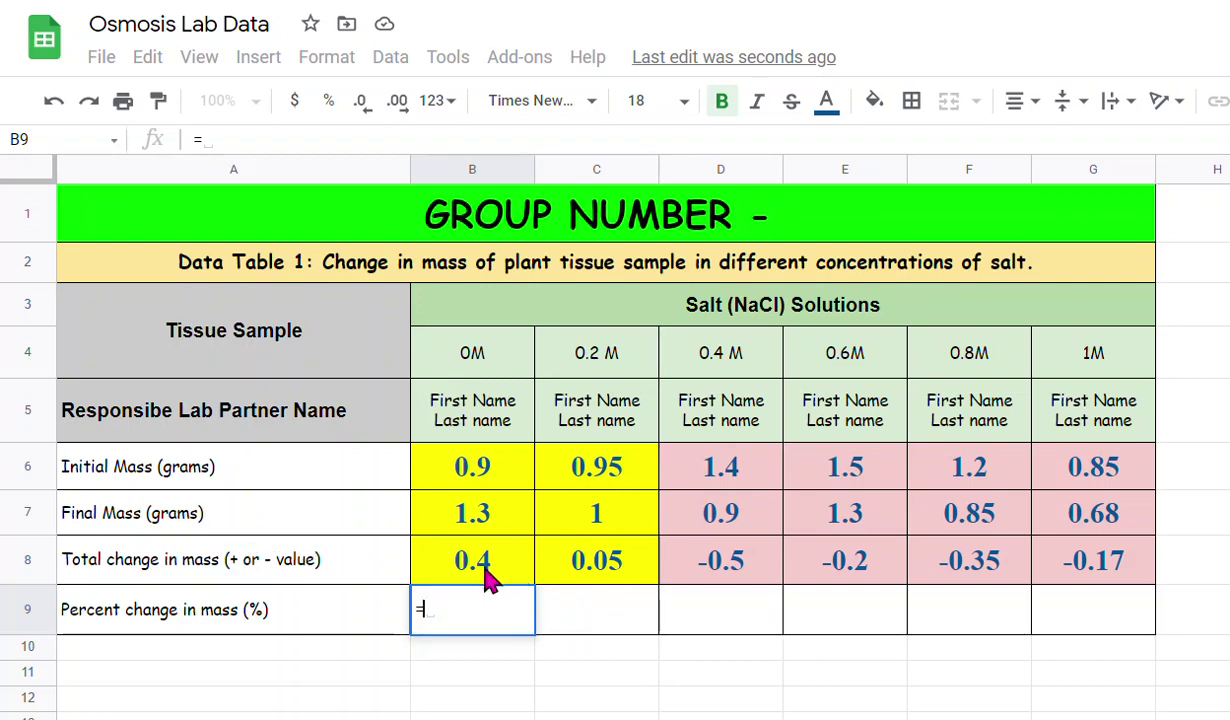
{"action": "left_click", "coordinate": [490, 576]}
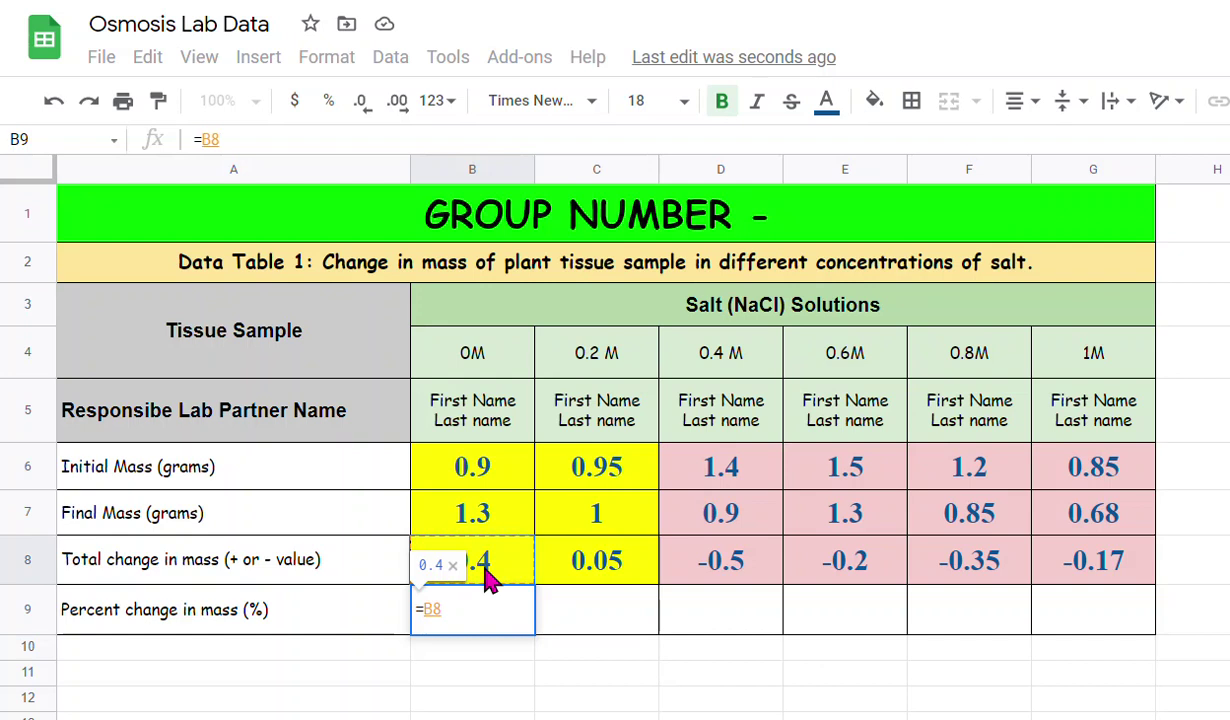
{"action": "type", "text": "/"}
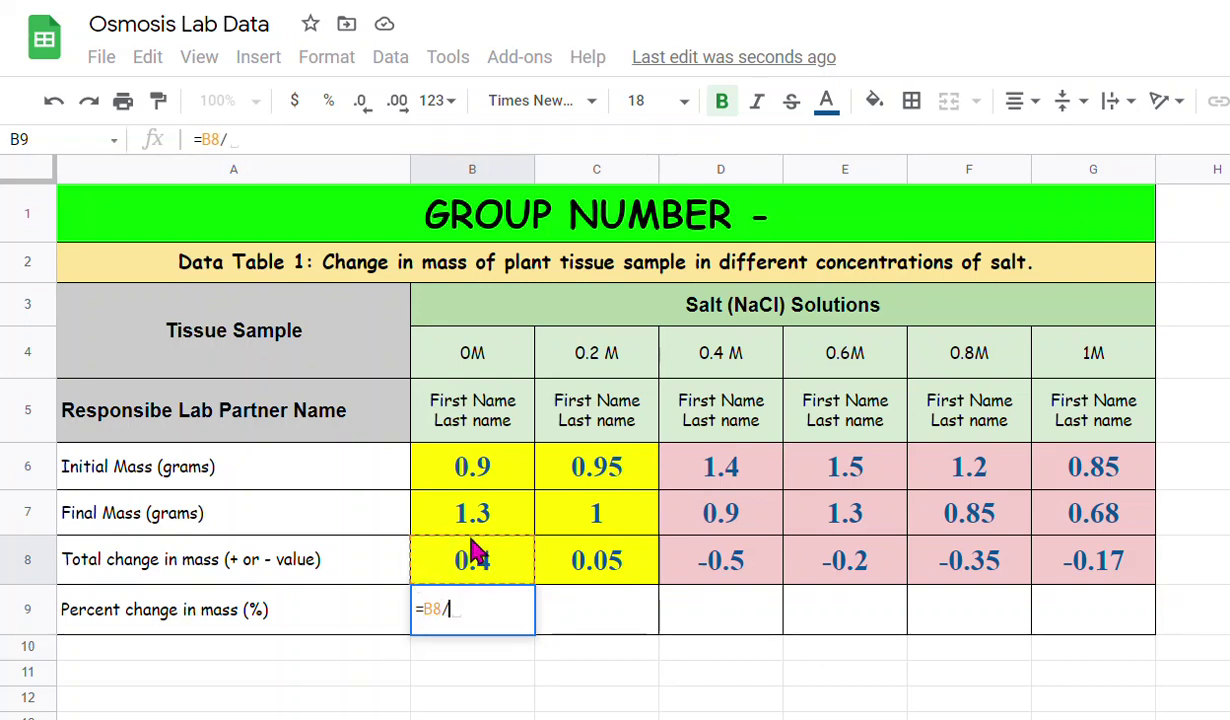
{"action": "left_click", "coordinate": [500, 485]}
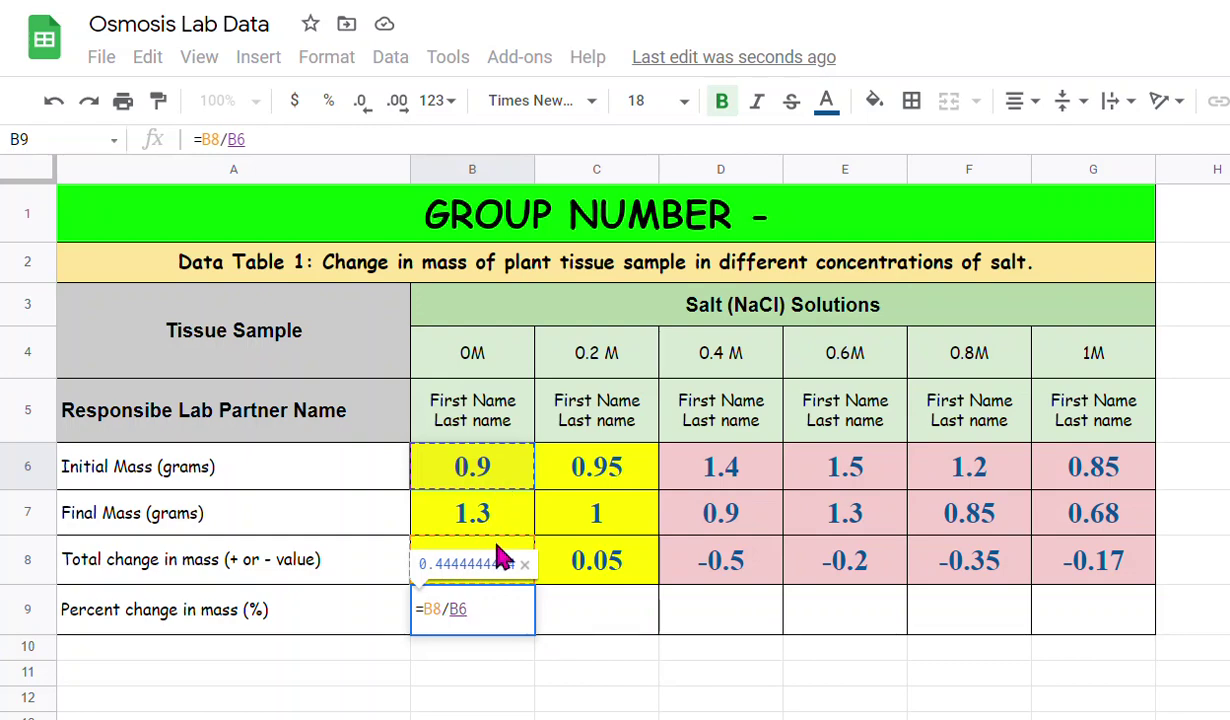
{"action": "key", "text": "BackSpace"}
{"action": "key", "text": "BackSpace"}
{"action": "key", "text": "BackSpace"}
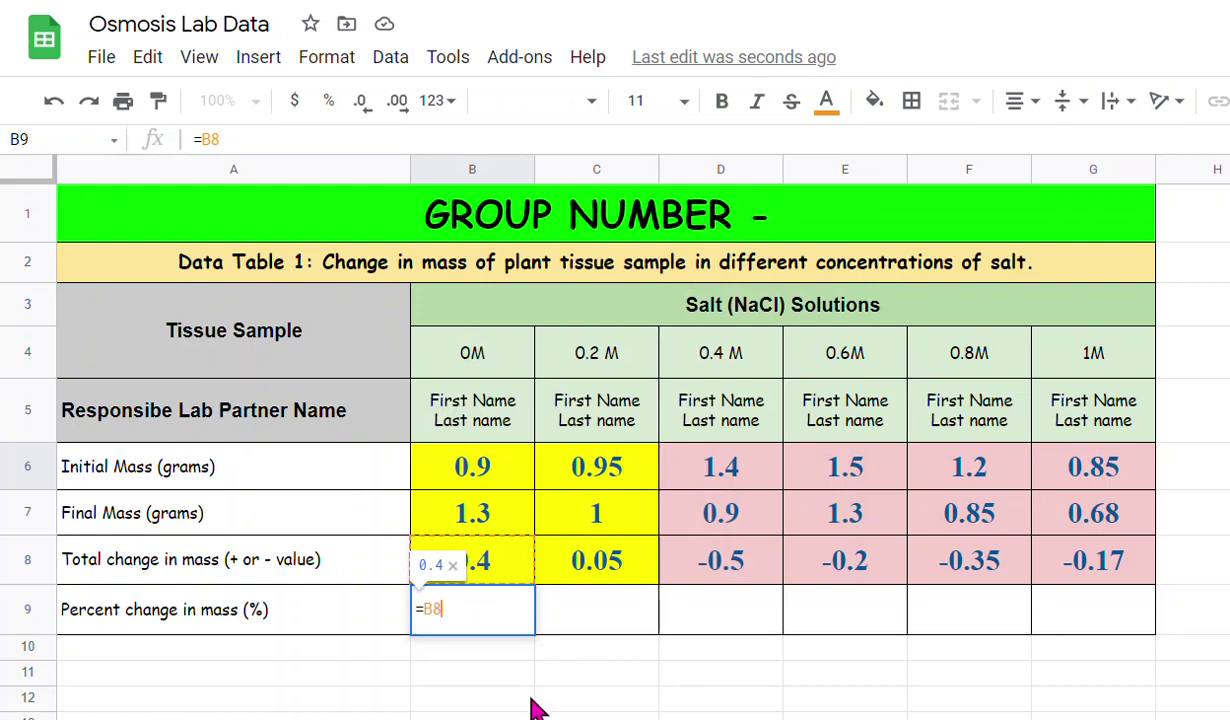
Redo B9 as =B8/B6*100, giving a 0M percent change of 44.4444444
{"action": "key", "text": "BackSpace"}
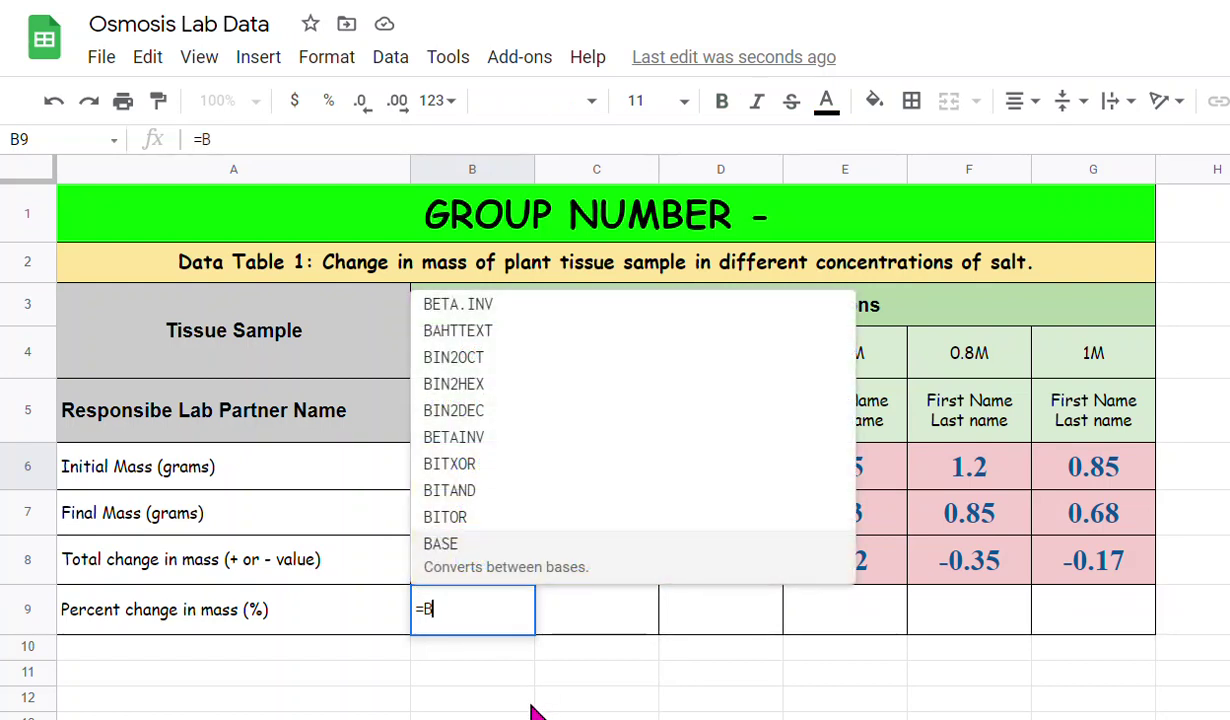
{"action": "key", "text": "BackSpace"}
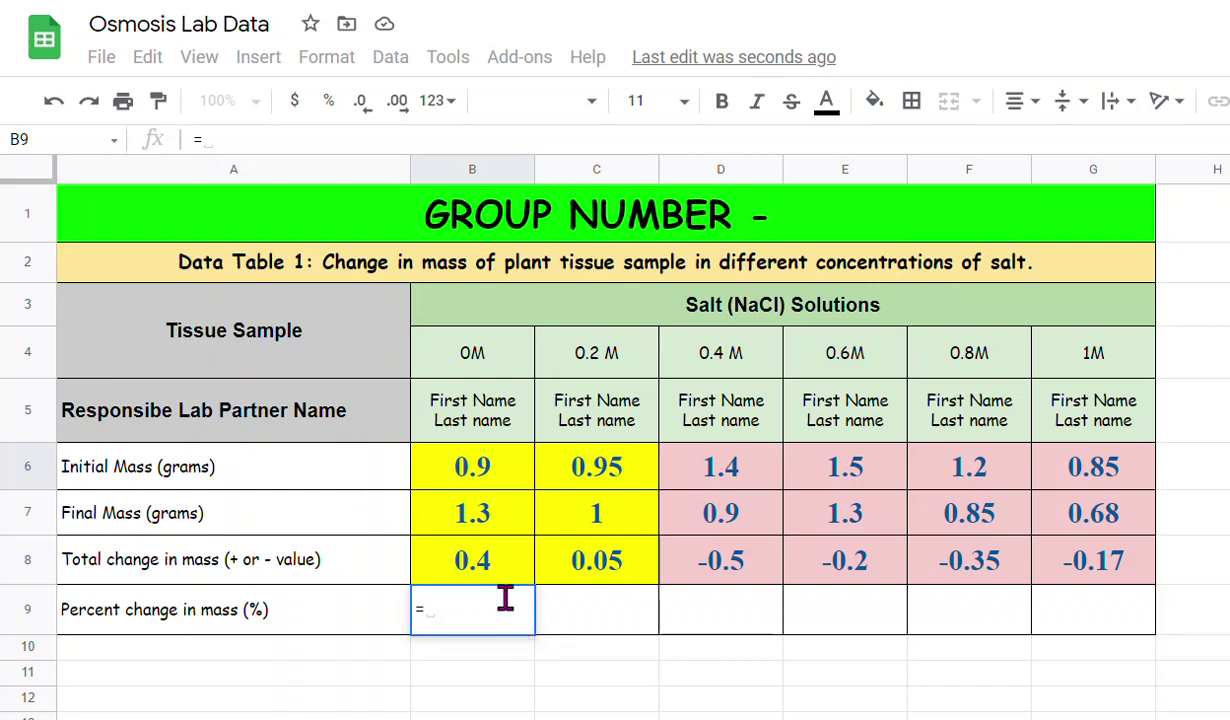
{"action": "left_click", "coordinate": [503, 566]}
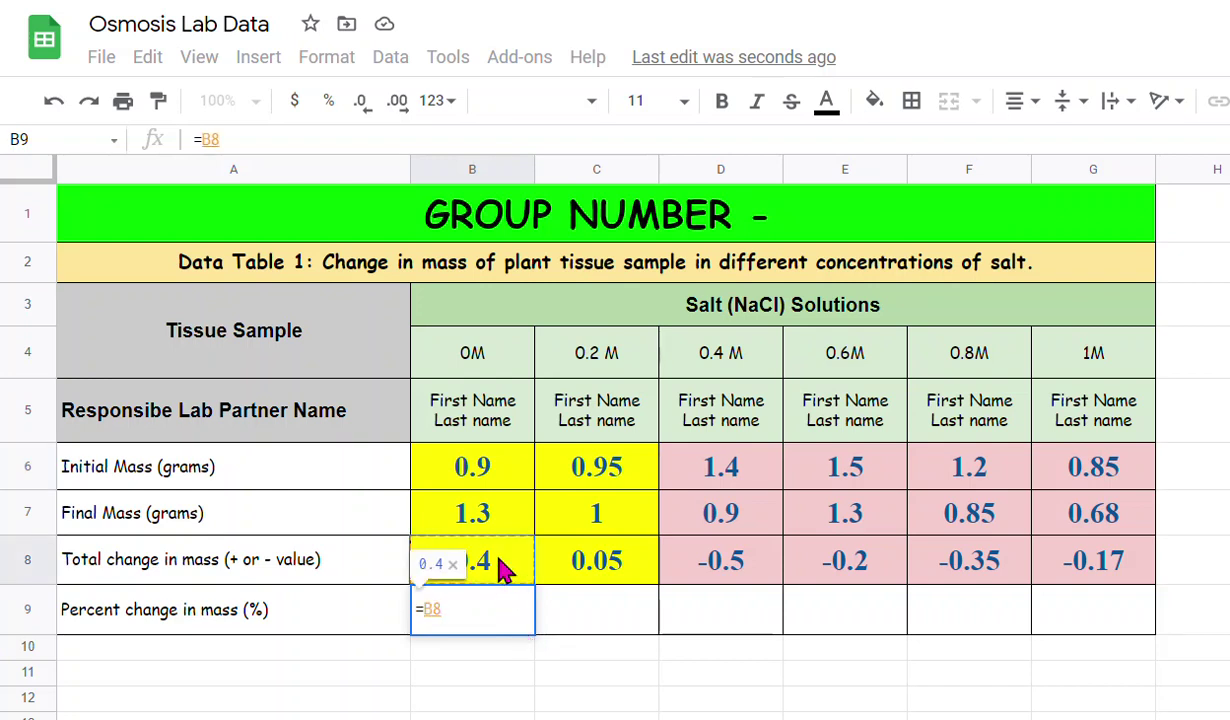
{"action": "type", "text": "/"}
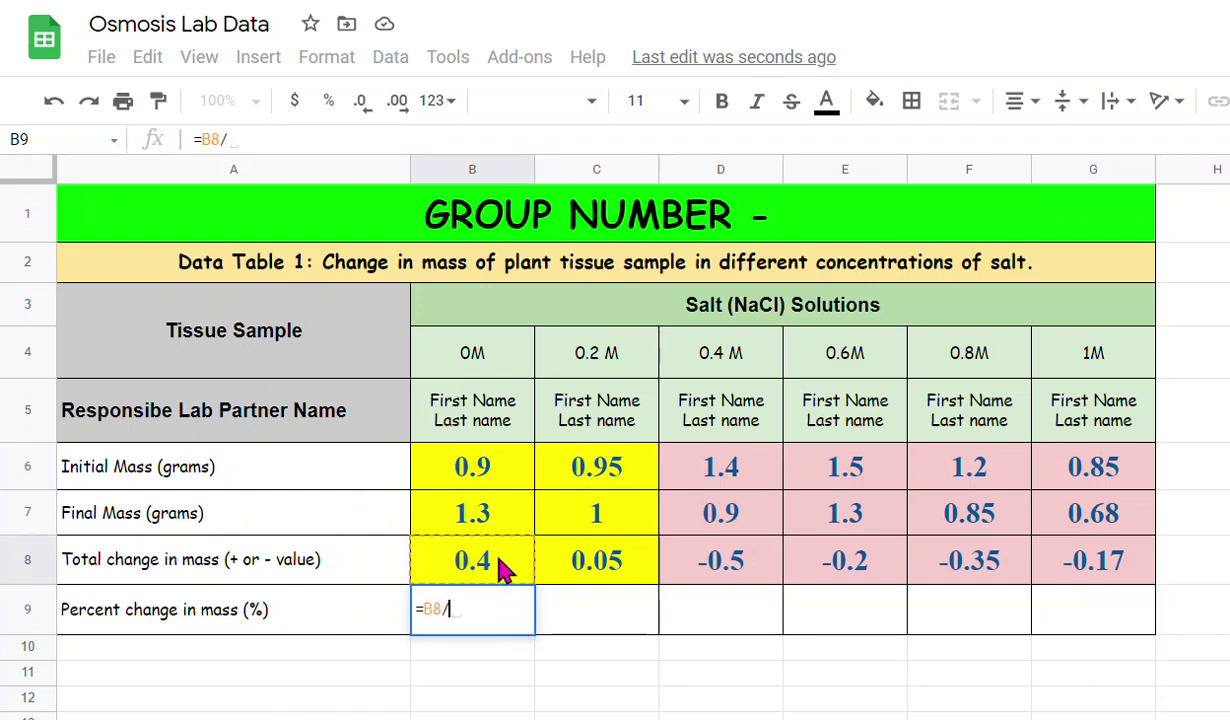
{"action": "left_click", "coordinate": [508, 476]}
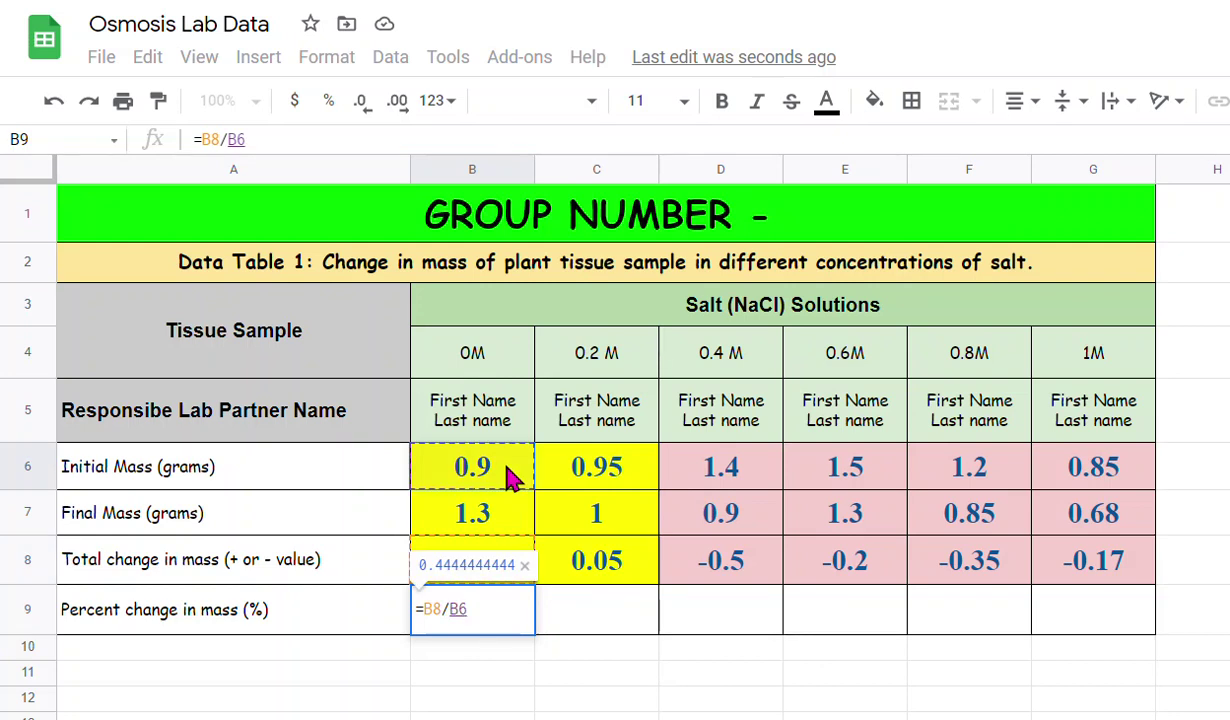
{"action": "type", "text": "*"}
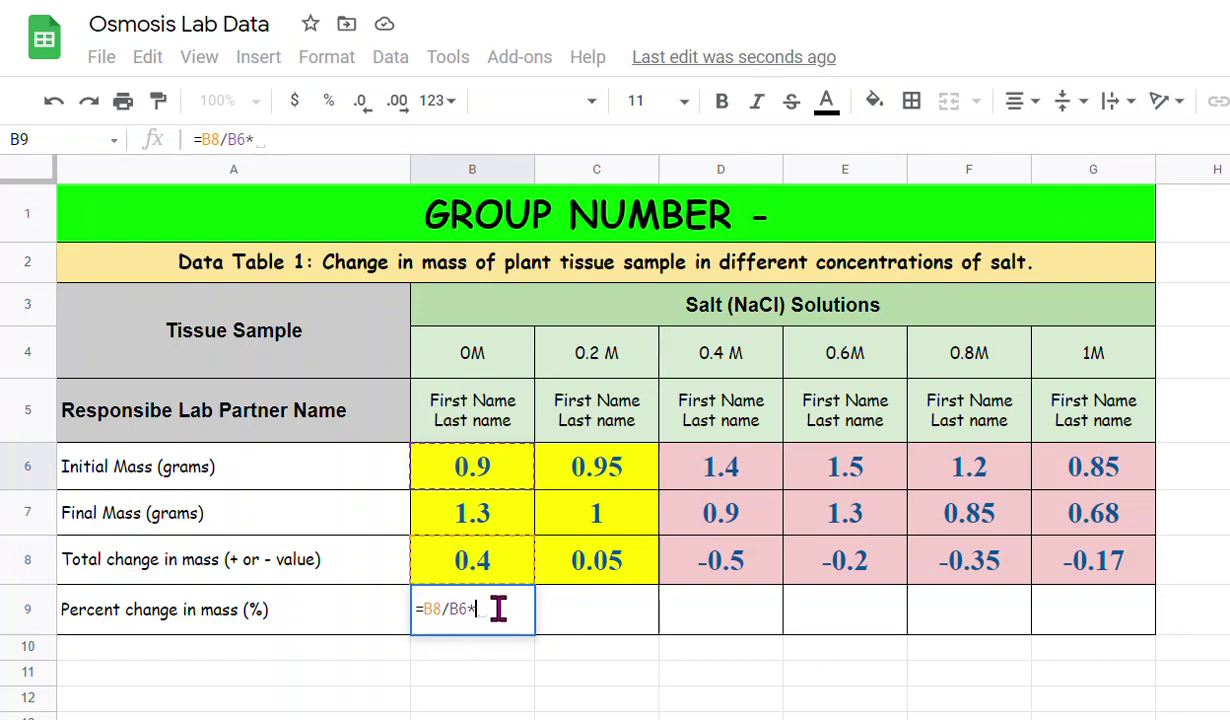
{"action": "type", "text": "100"}
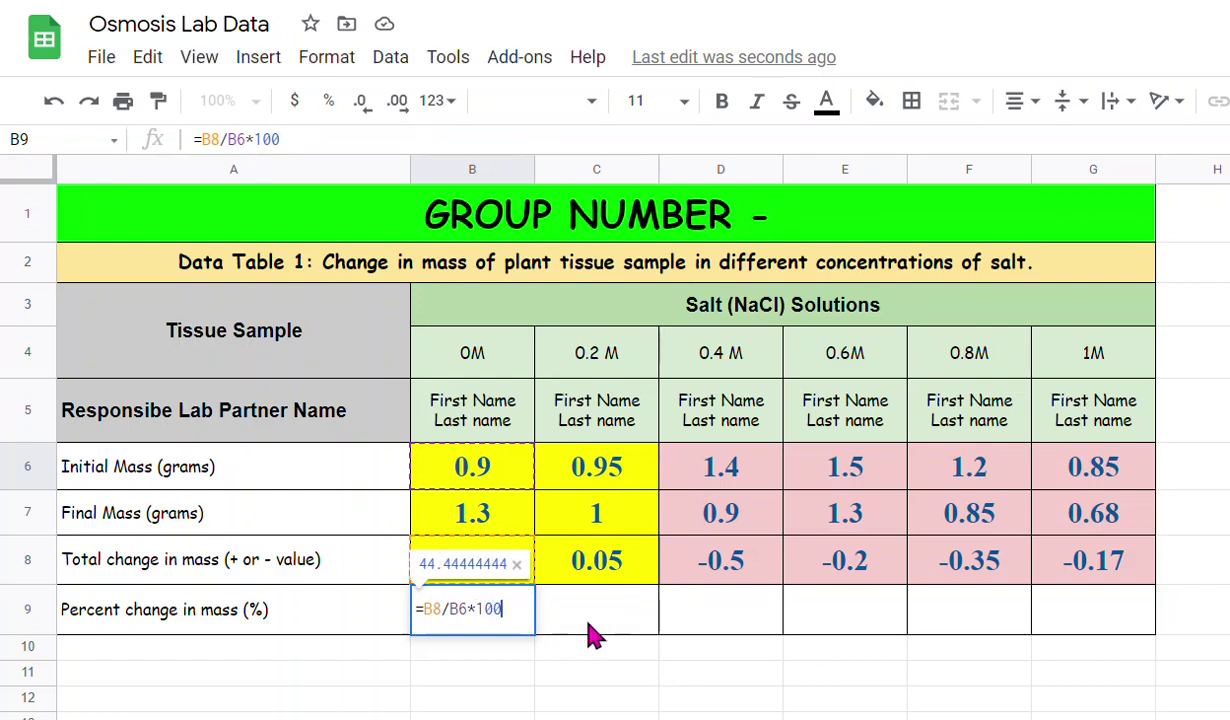
{"action": "key", "text": "Return"}
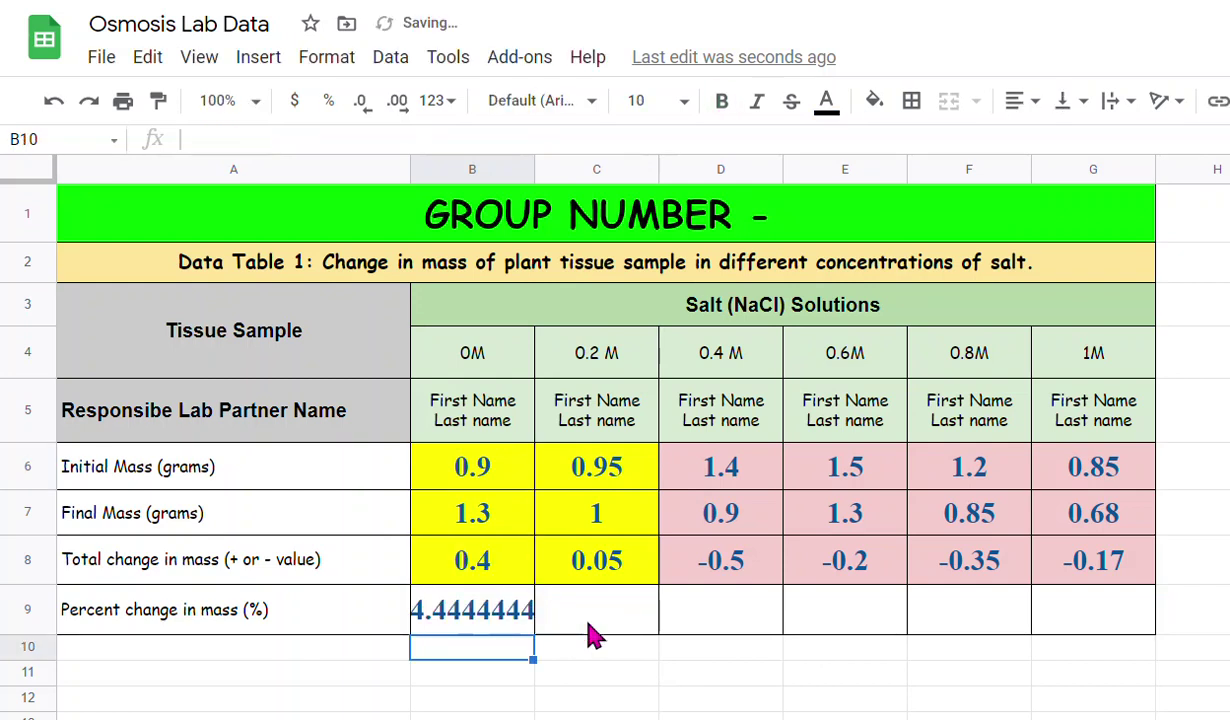
Apply the Number format to B9 so it shows 44.44
{"action": "left_click", "coordinate": [460, 610]}
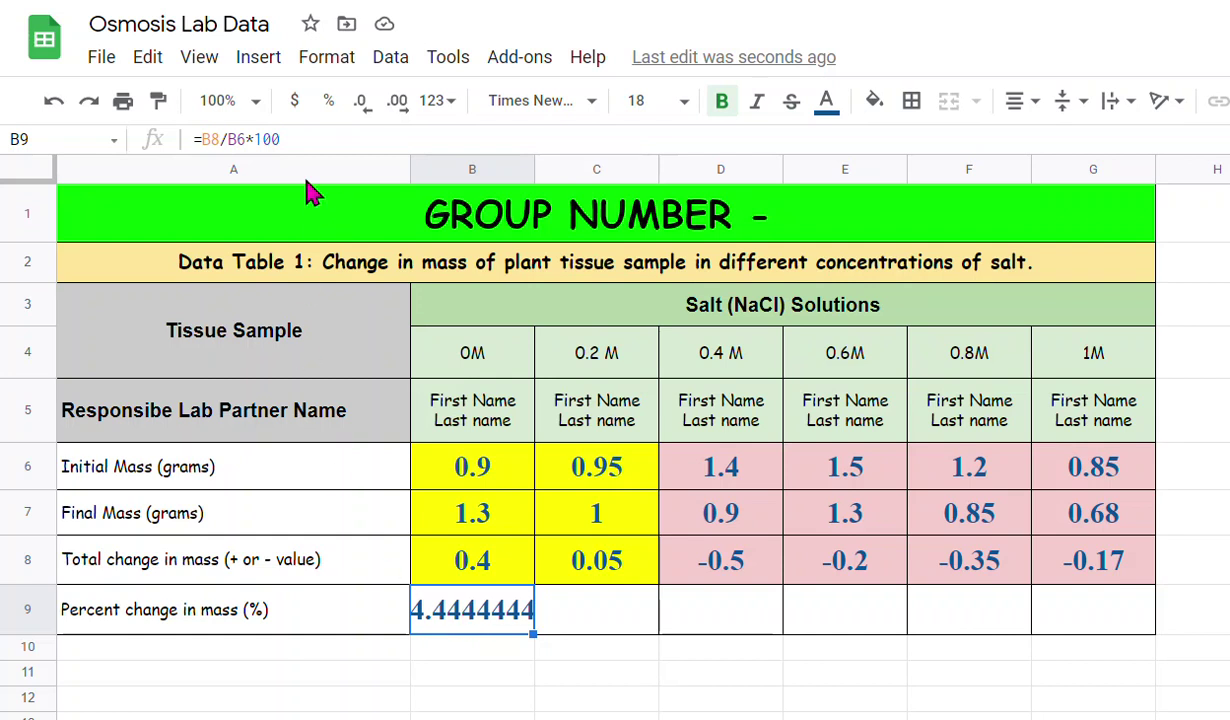
{"action": "left_click", "coordinate": [316, 60]}
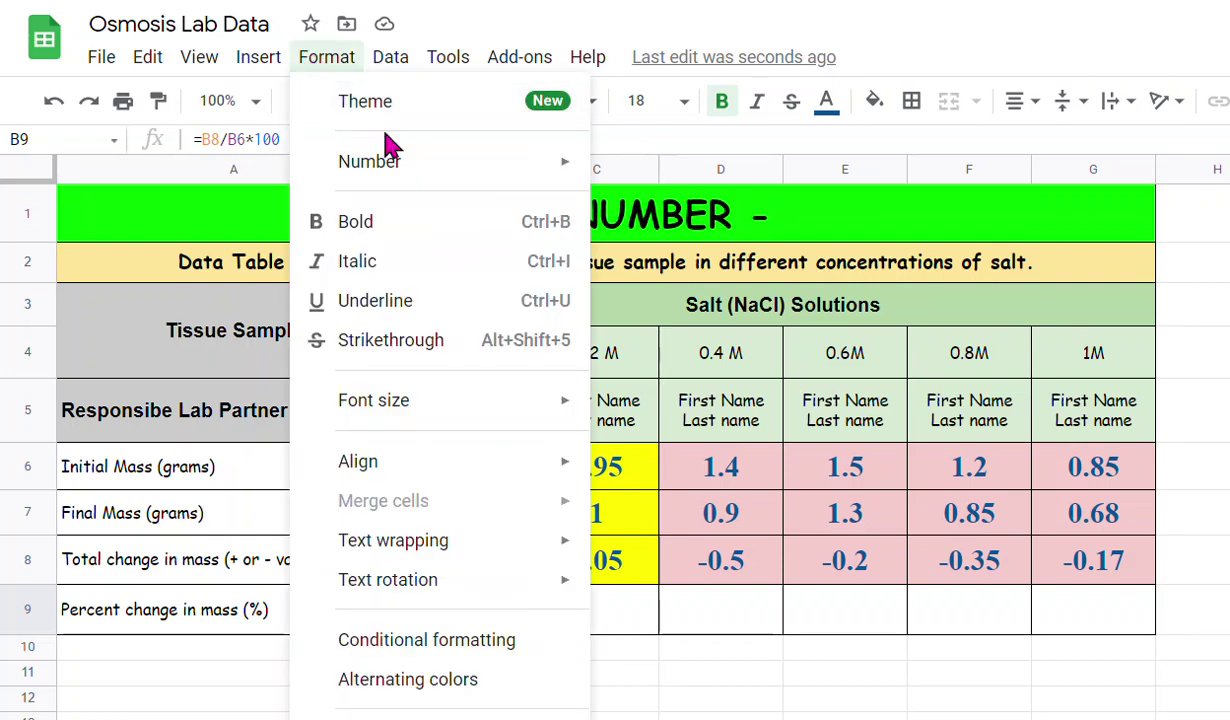
{"action": "mouse_move", "coordinate": [404, 167]}
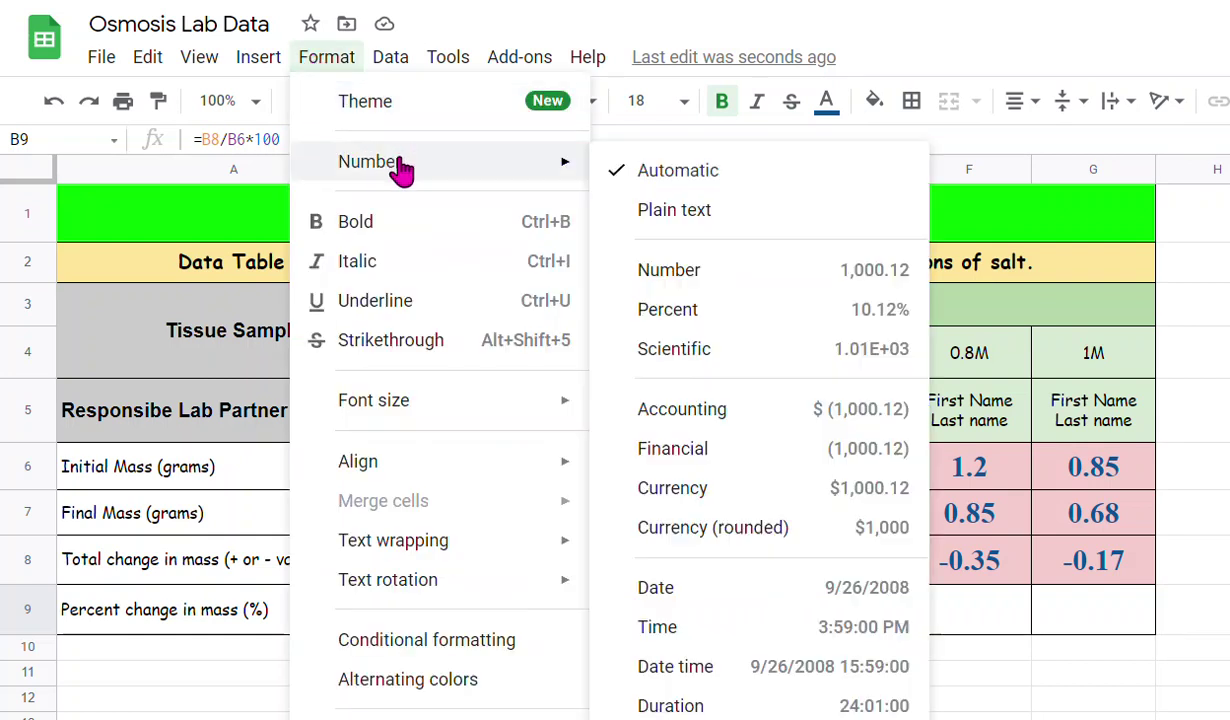
{"action": "left_click", "coordinate": [687, 280]}
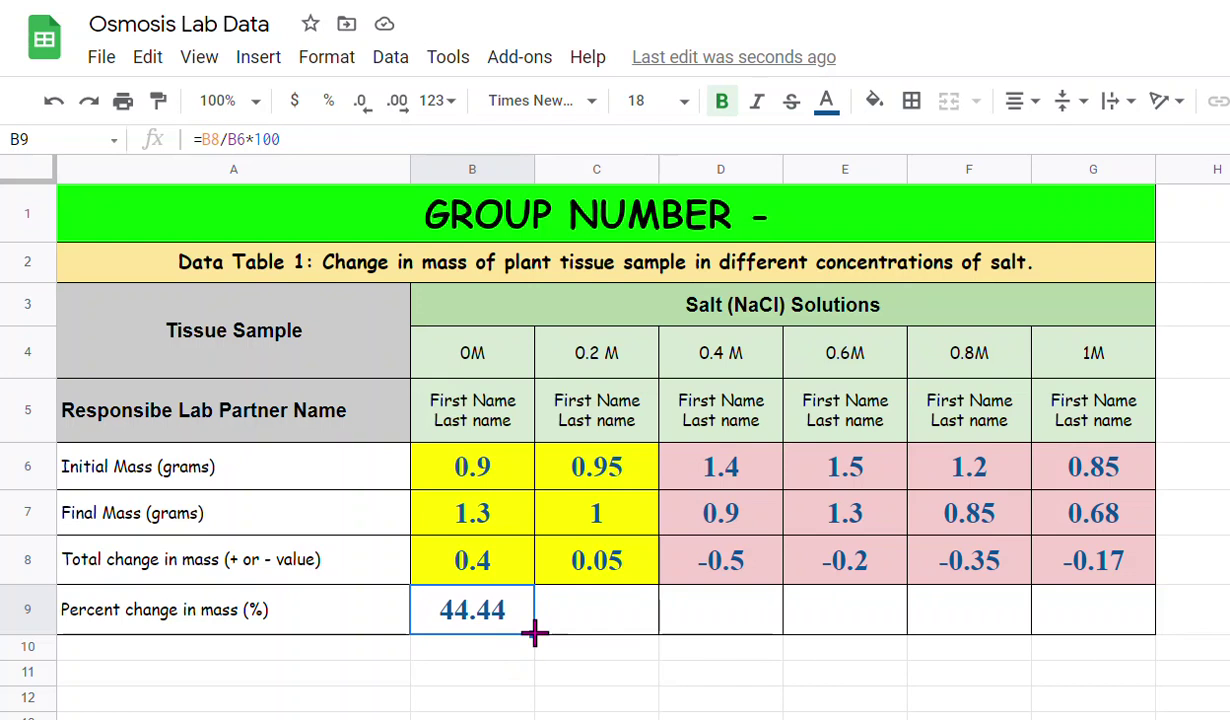
Fill the percent formula across to G9, giving 5.26, -35.71, -13.33, -29.17 and -20.00
{"action": "left_click_drag", "start_coordinate": [535, 632], "coordinate": [1150, 636]}
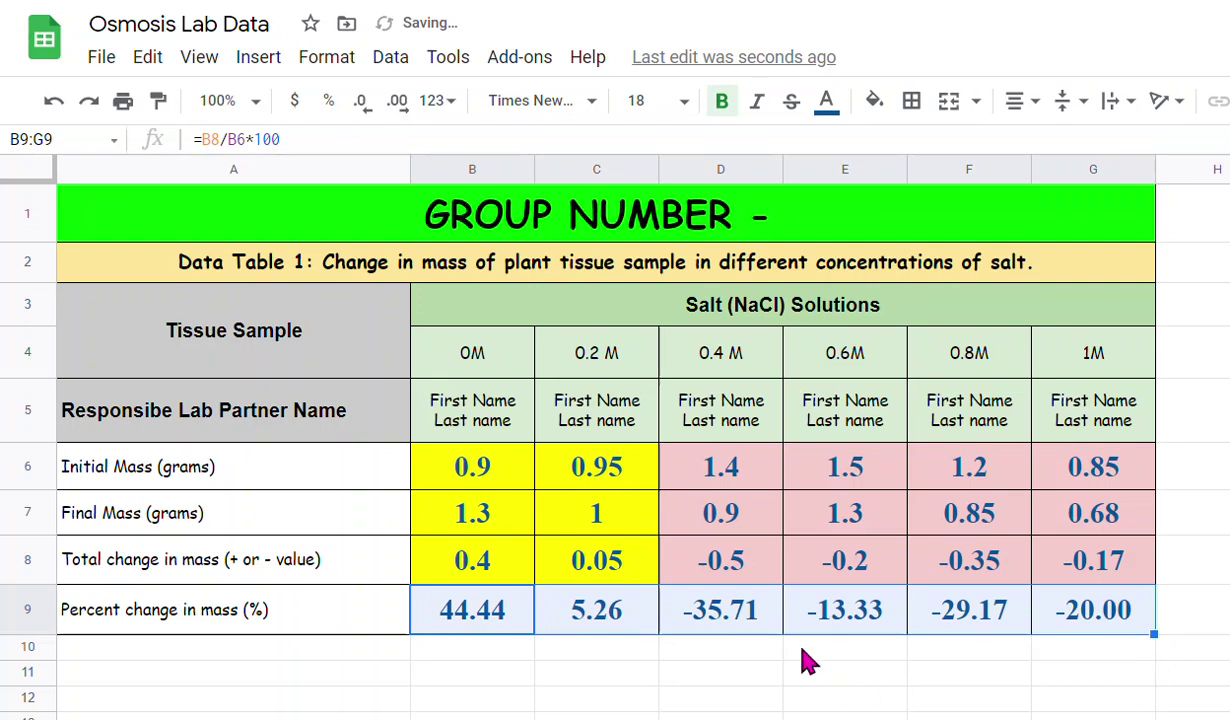
{"action": "left_click", "coordinate": [716, 646]}
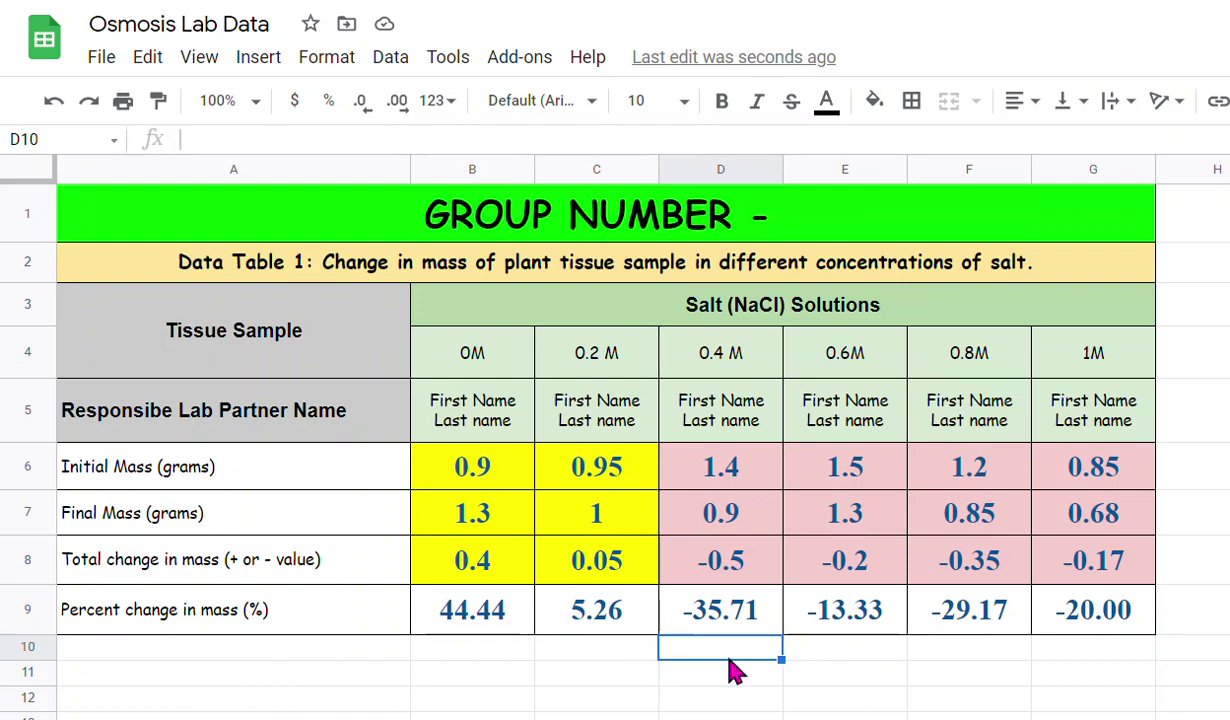
{"action": "left_click", "coordinate": [591, 370]}
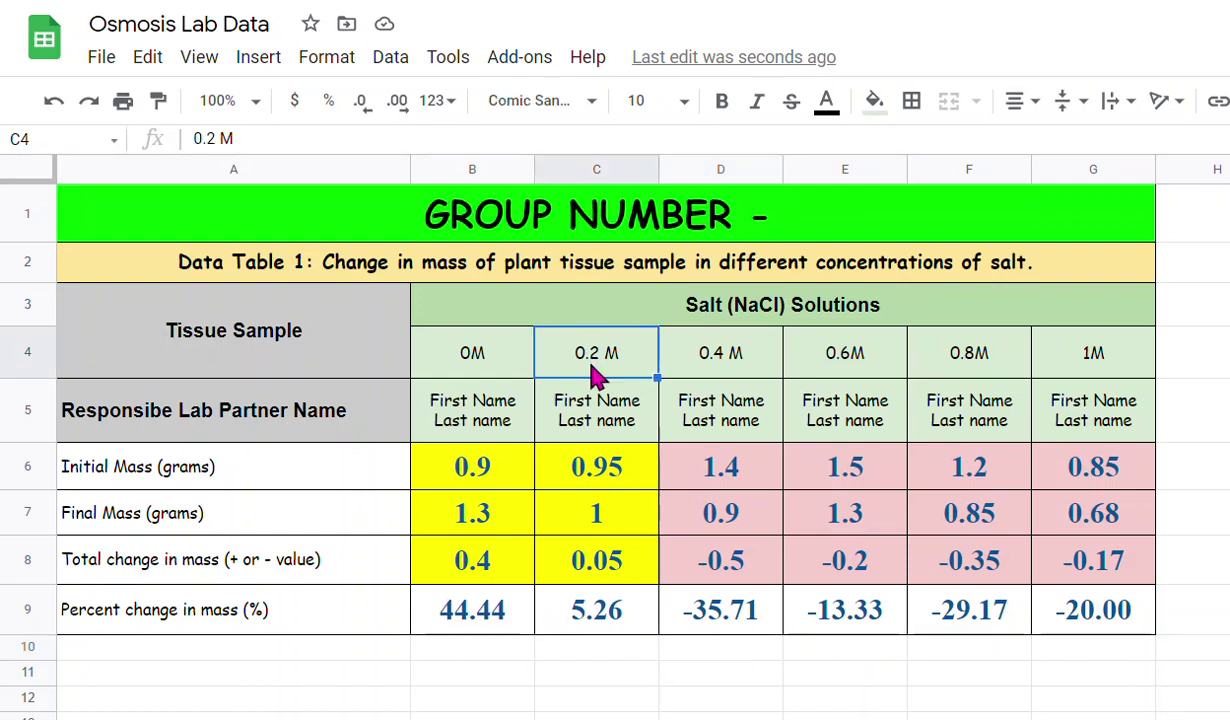
{"action": "left_click", "coordinate": [750, 368]}
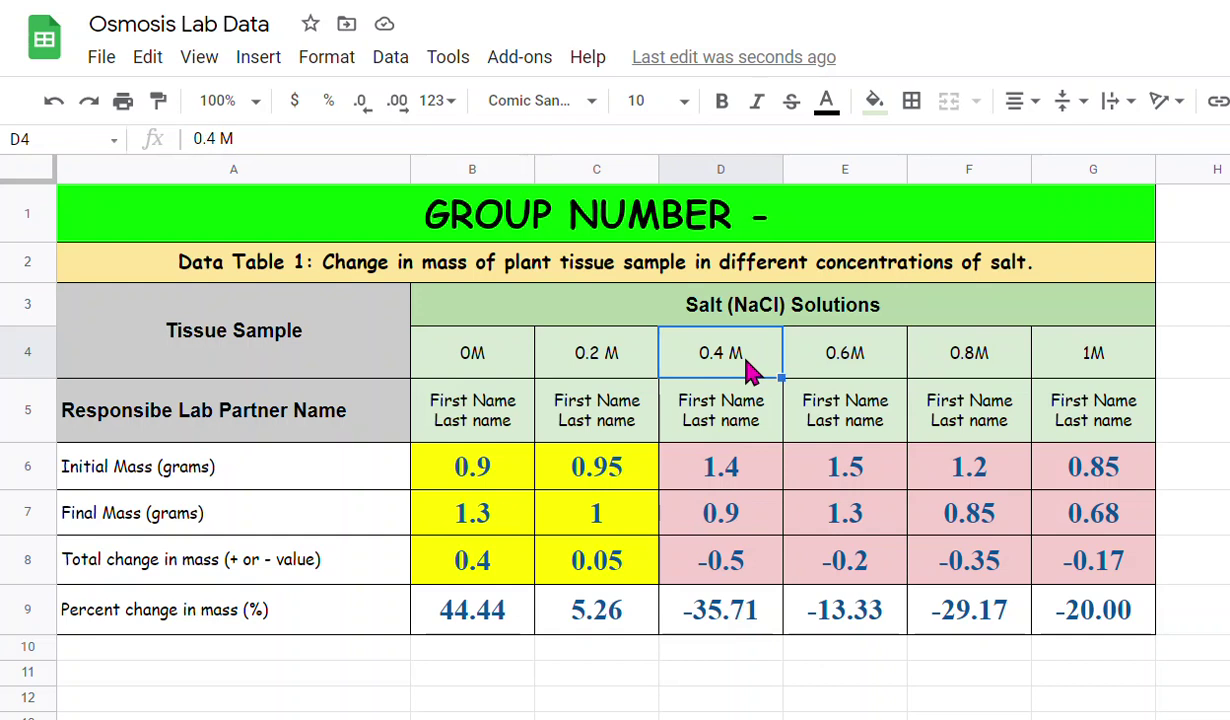
{"action": "left_click", "coordinate": [822, 355]}
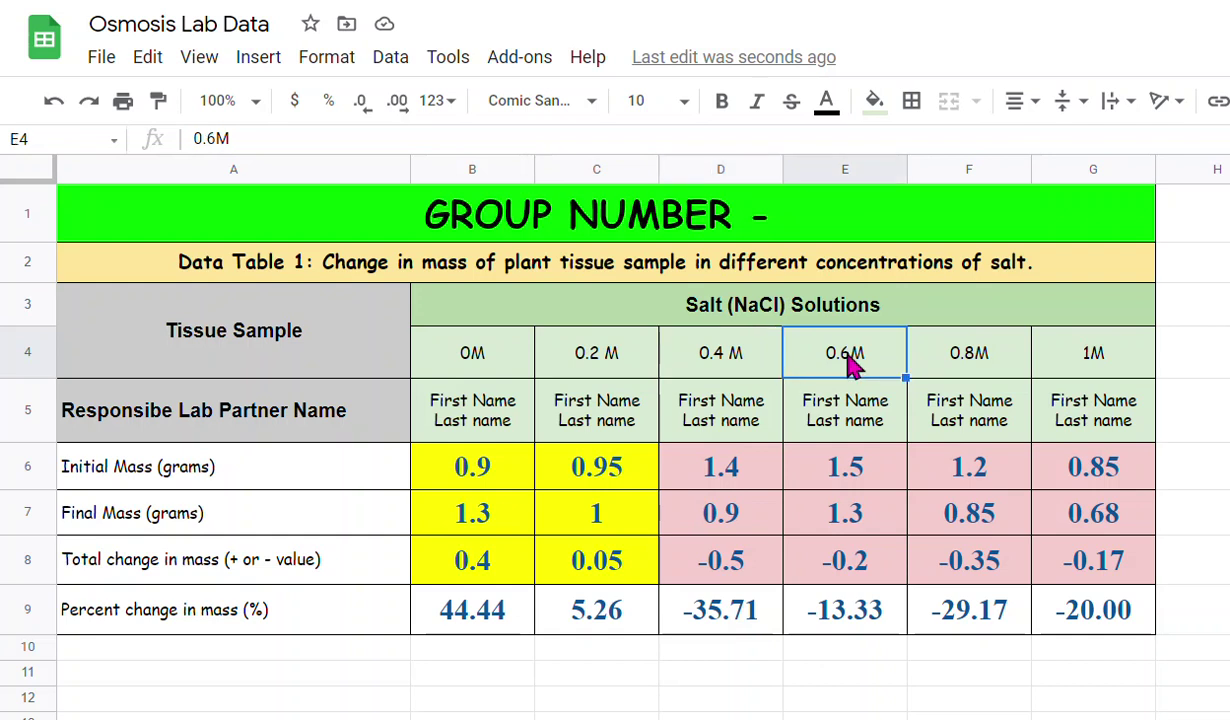
{"action": "left_click", "coordinate": [990, 357]}
{"action": "left_click", "coordinate": [1107, 362]}
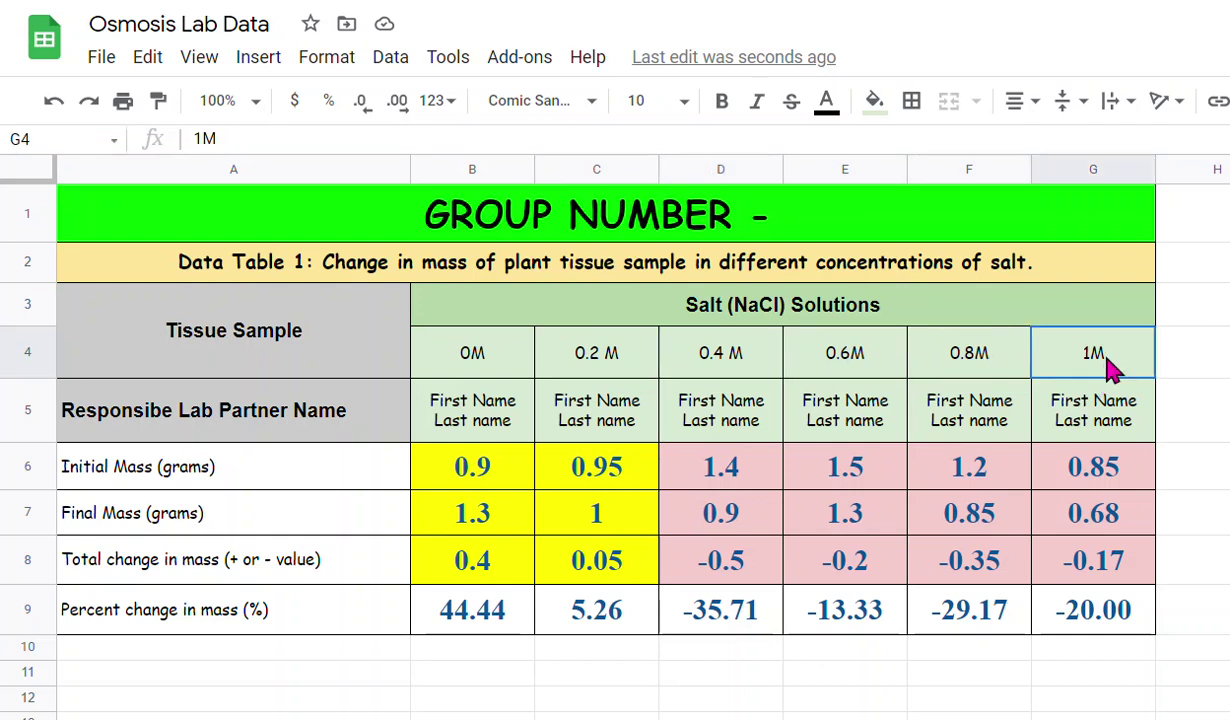
{"action": "left_click", "coordinate": [1100, 675]}
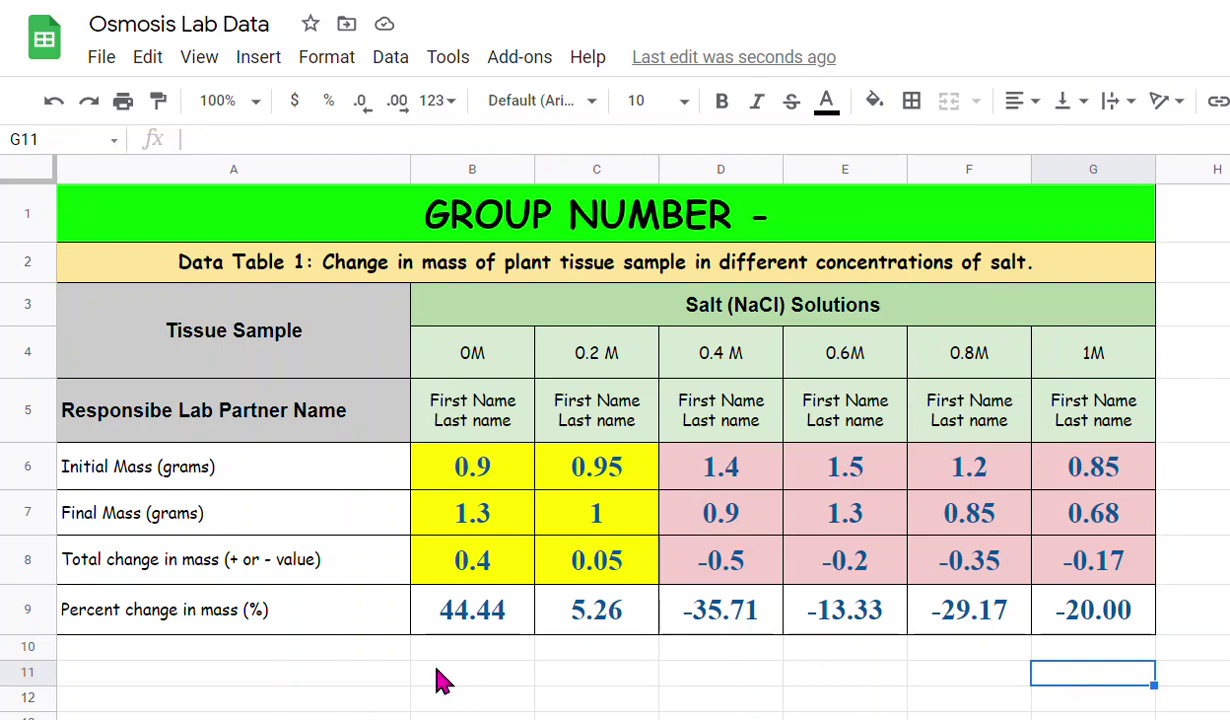